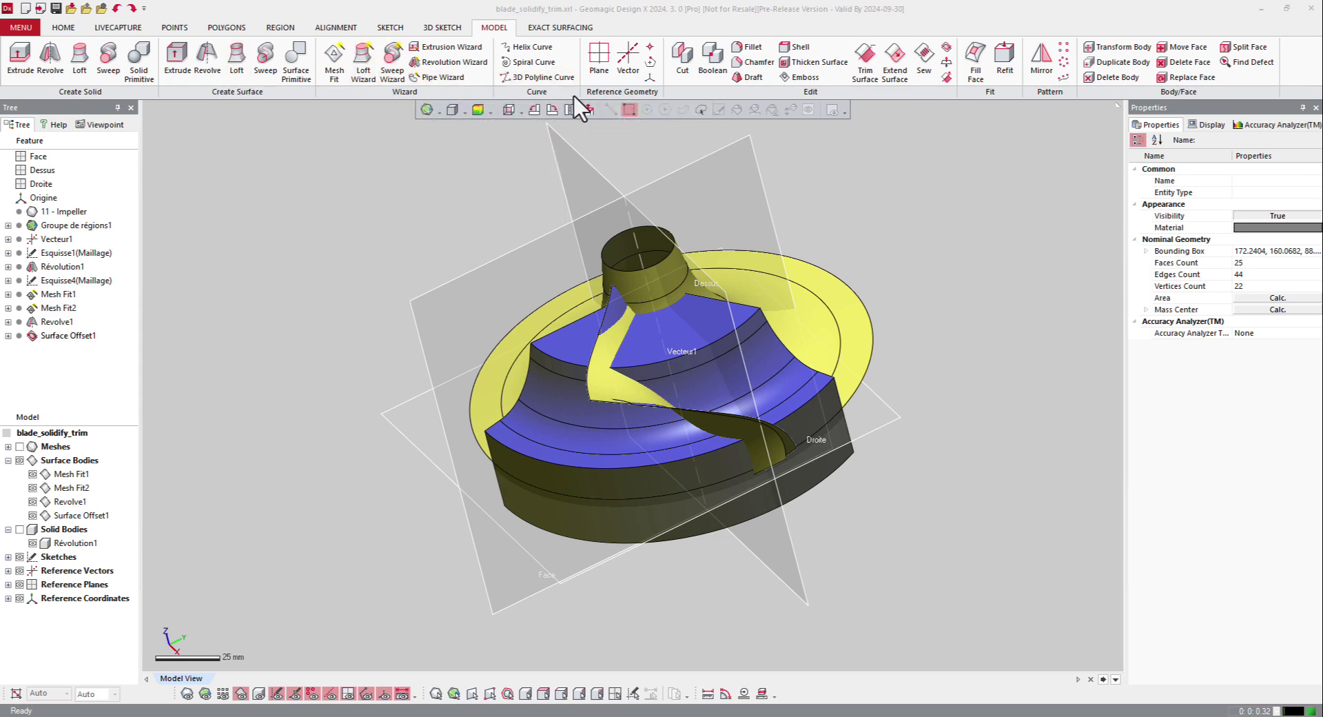
Solidify Mesh Fit1, Mesh Fit2, Revolve1 and Surface Offset1, then preview the blade solid.
left_click(14, 25)
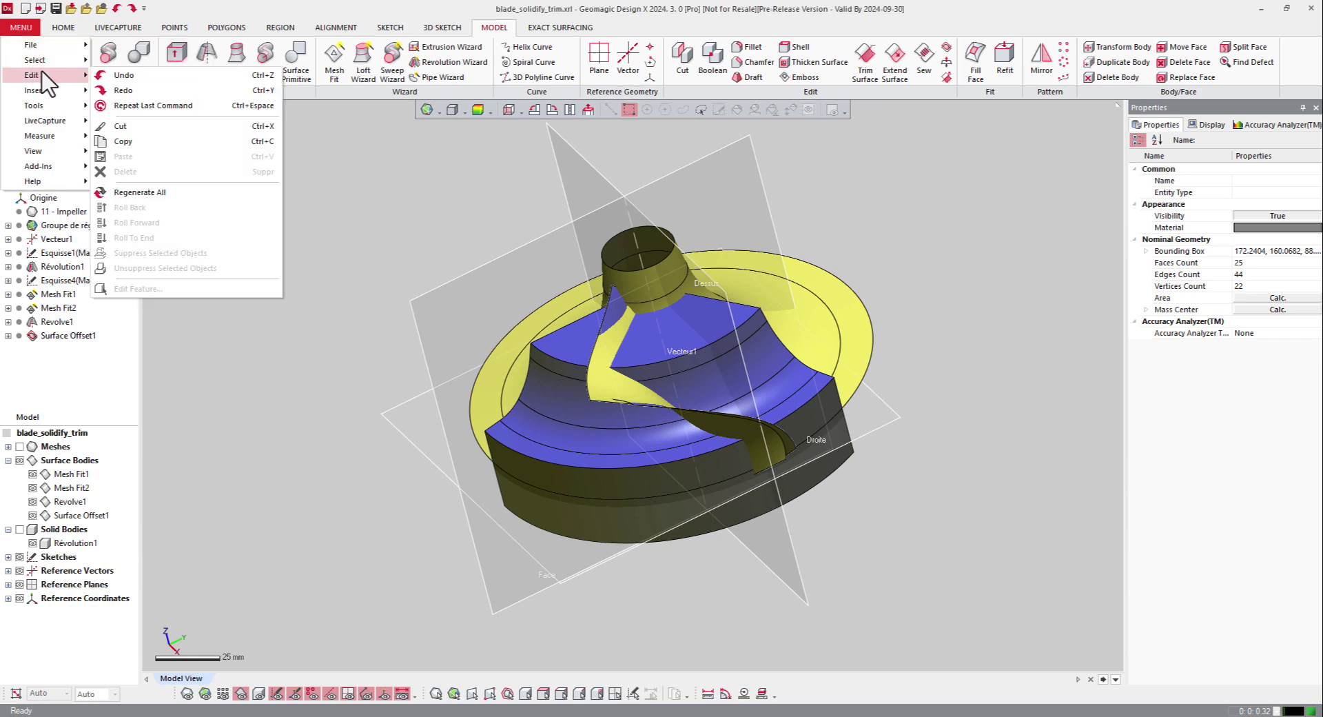
mouse_move(35, 90)
mouse_move(150, 120)
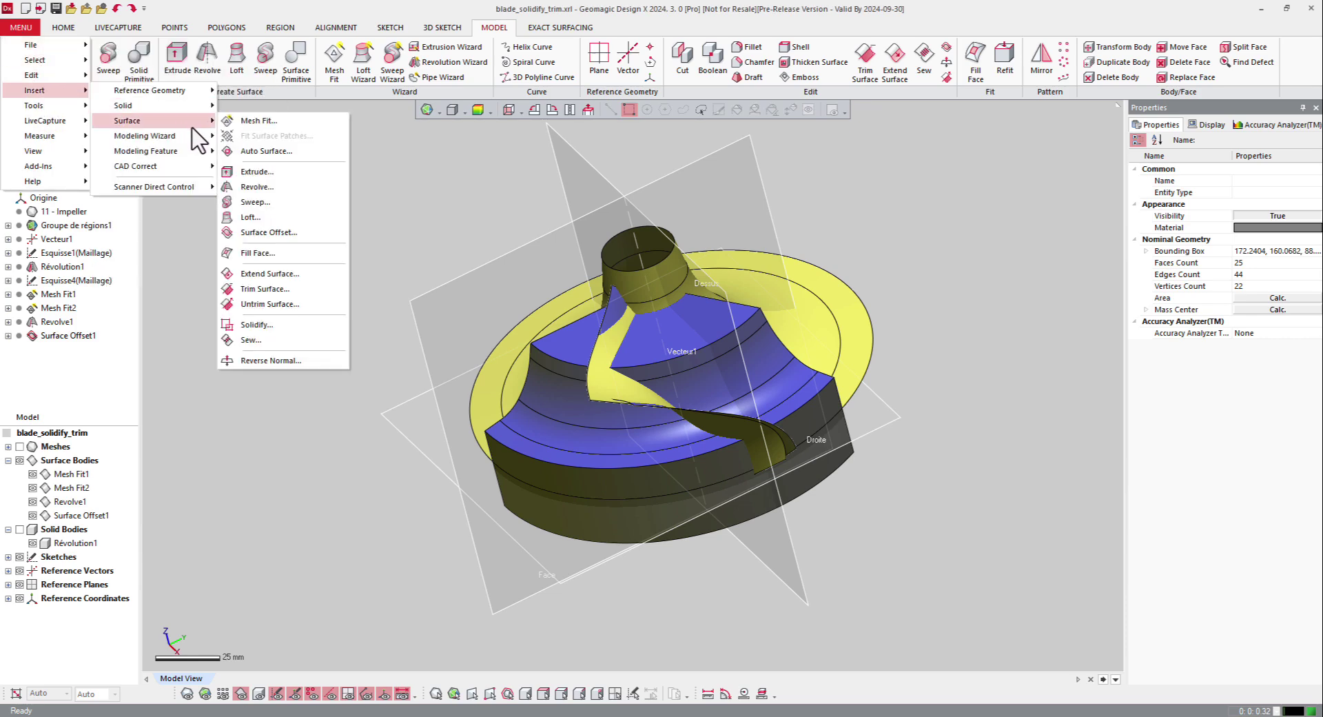
left_click(257, 323)
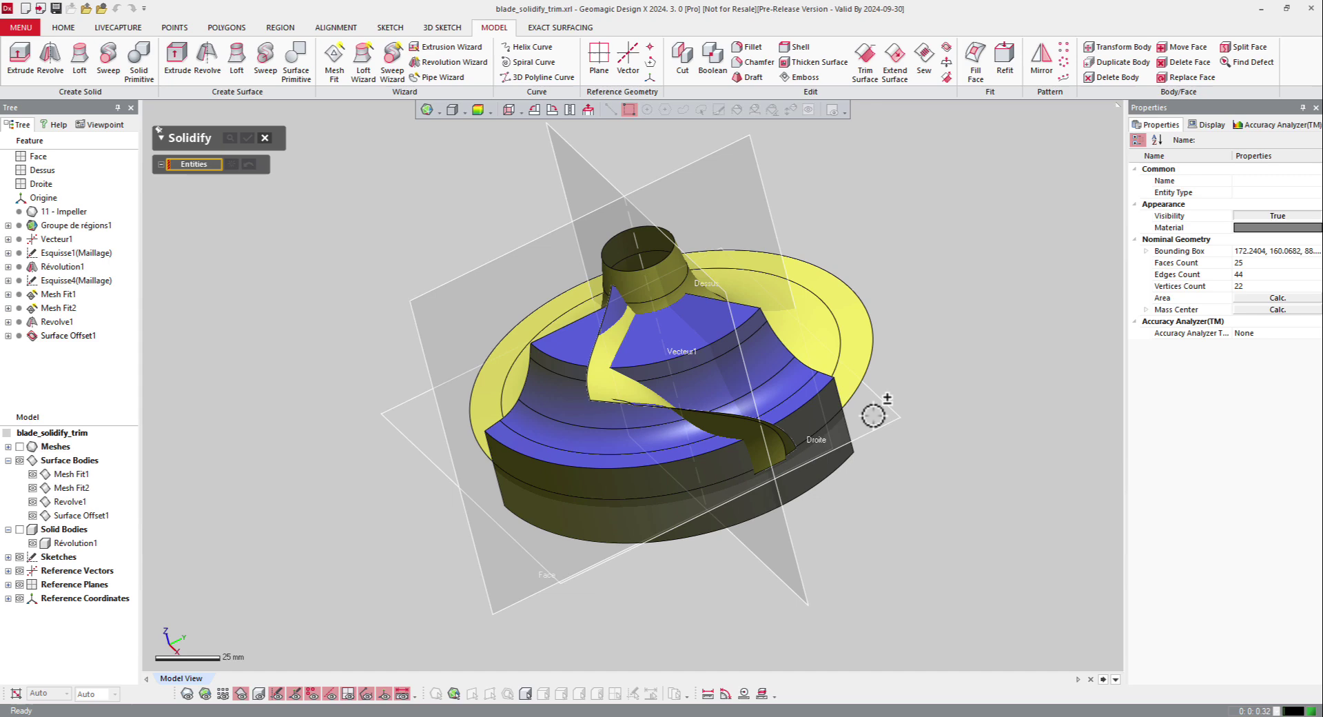
key("ctrl+a")
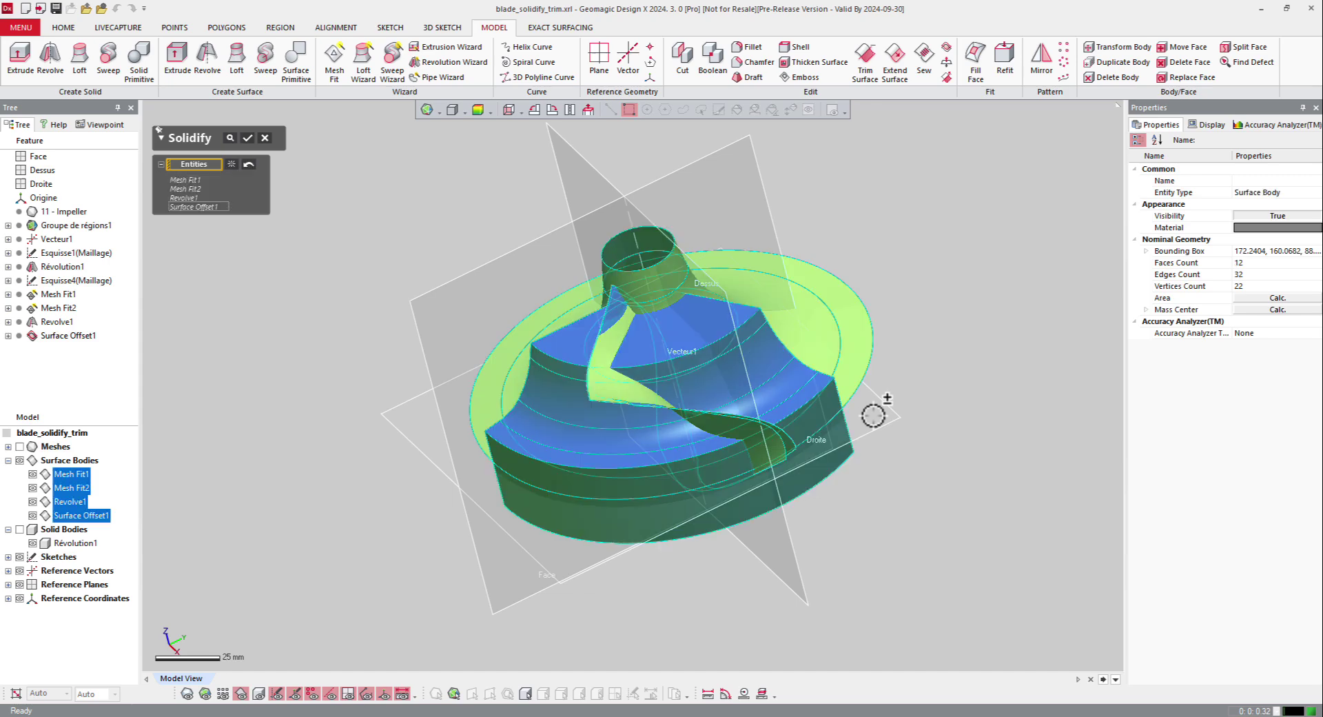
left_click(230, 137)
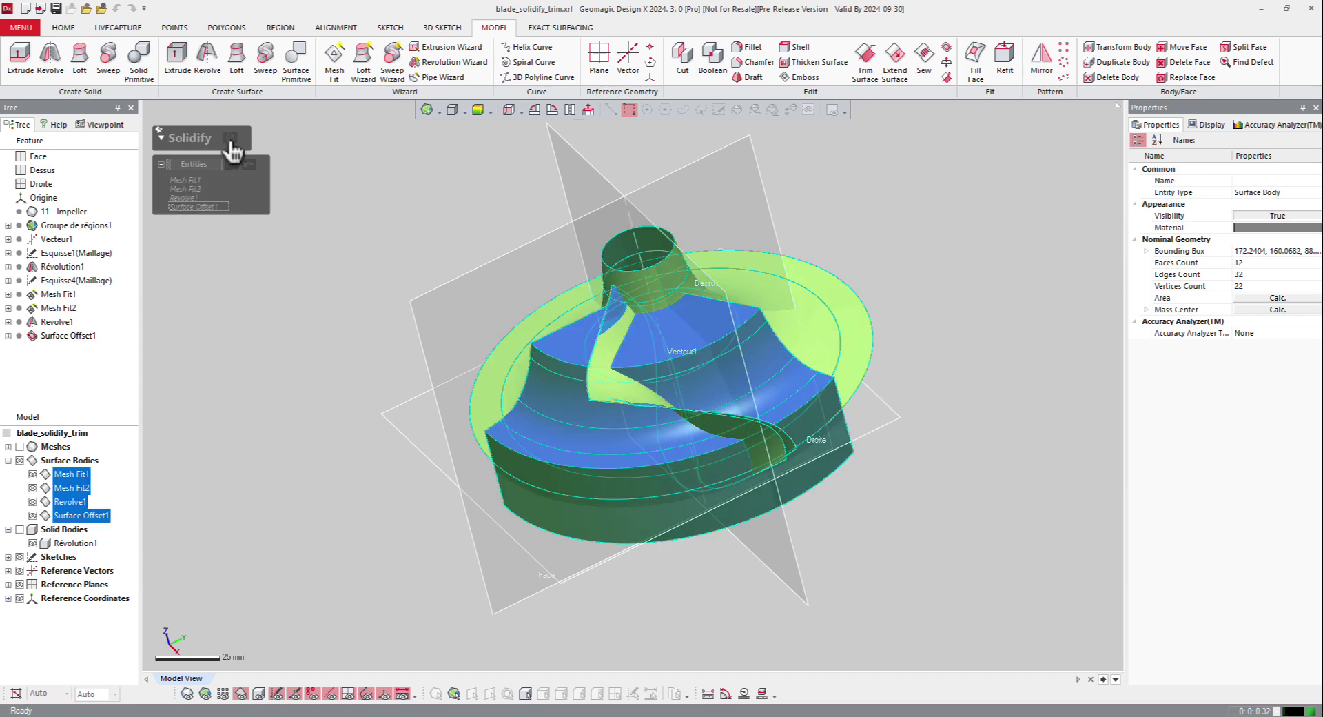
mouse_move(953, 410)
right_mouse_down()
mouse_move(660, 514)
mouse_move(543, 443)
right_mouse_up()
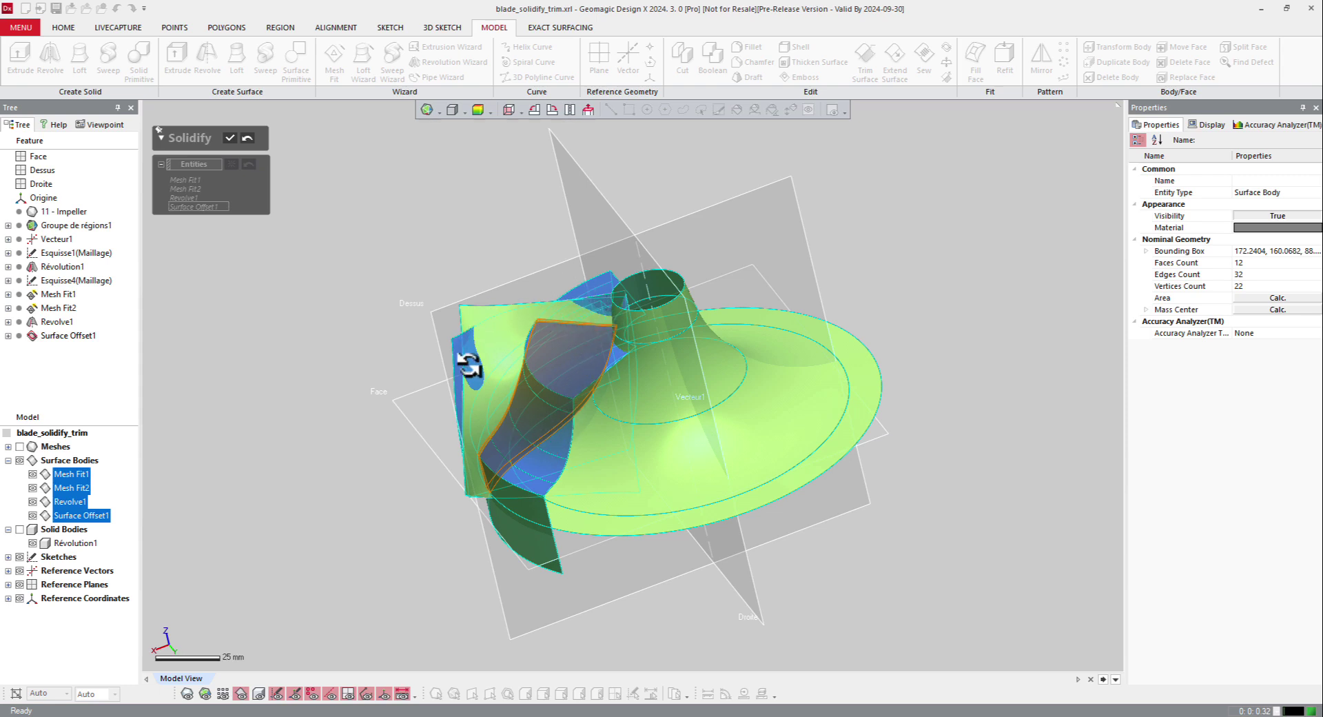
Accept Solidify1 and display solid bodies to inspect the impeller hub with its blade.
left_click(231, 140)
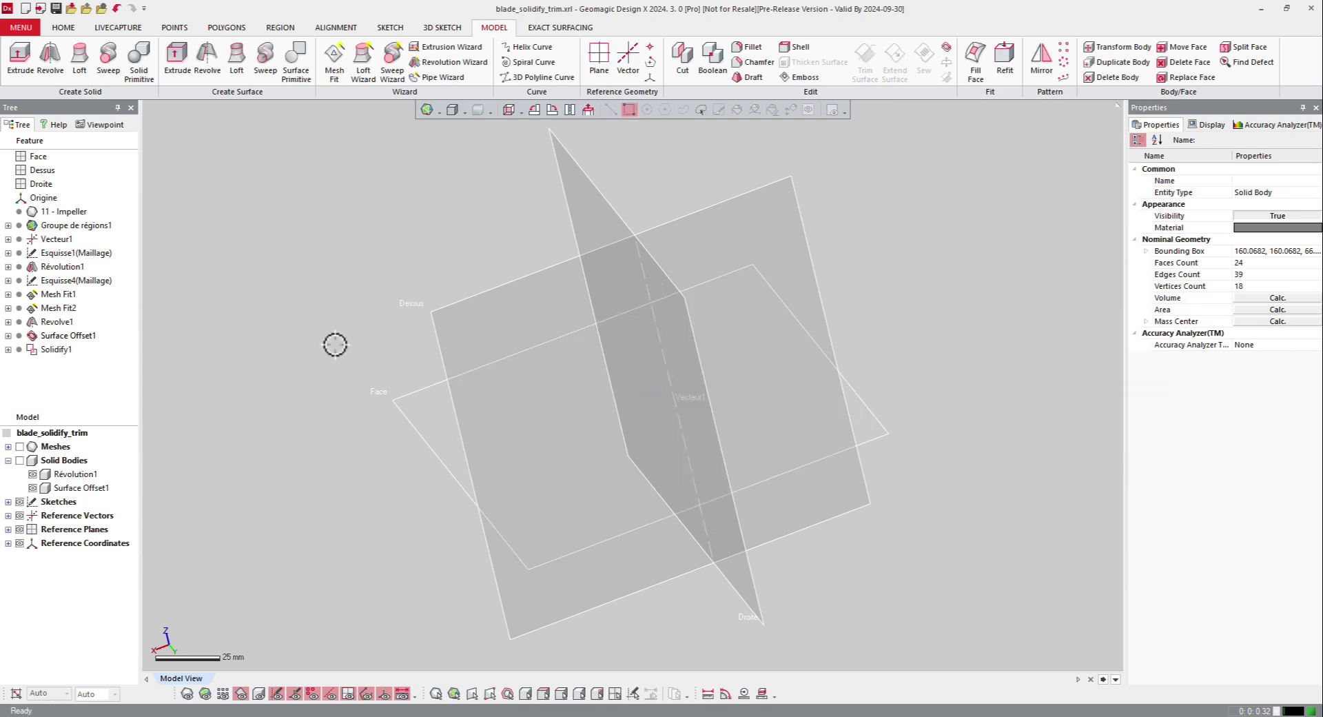
left_click(259, 698)
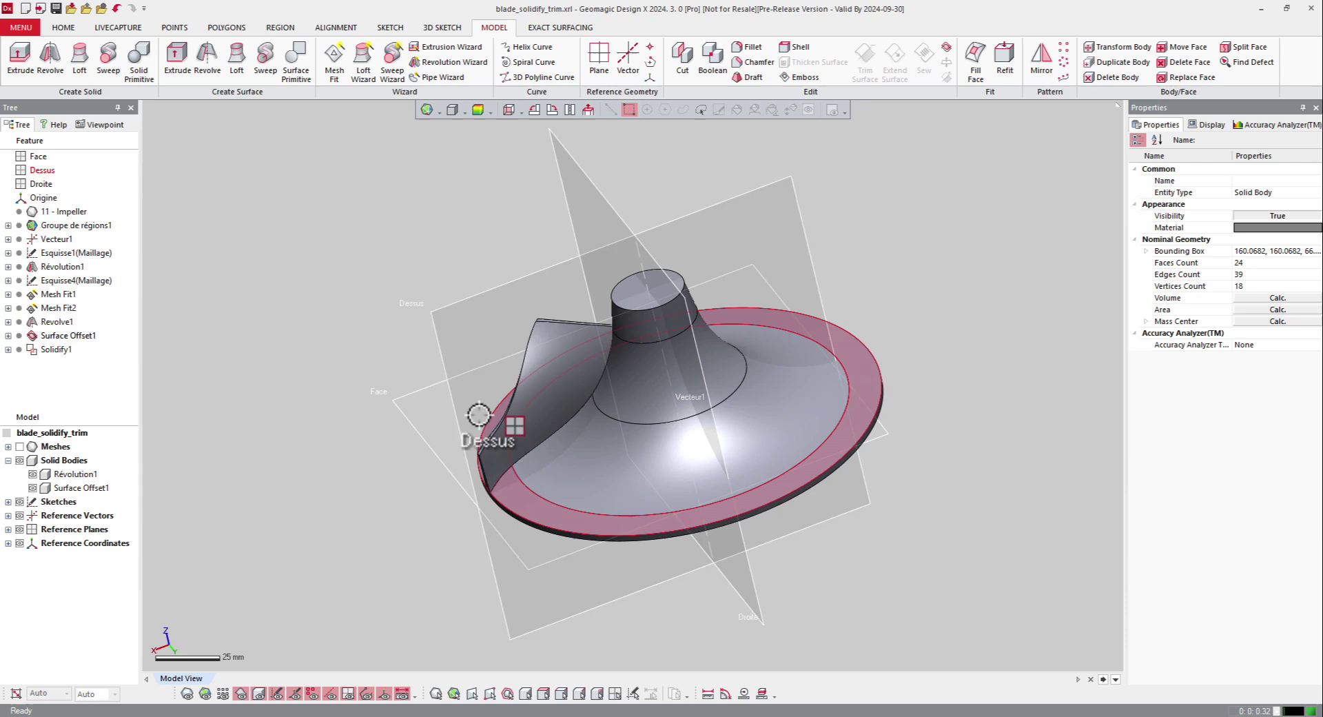
right_click_drag(730, 427, 523, 330)
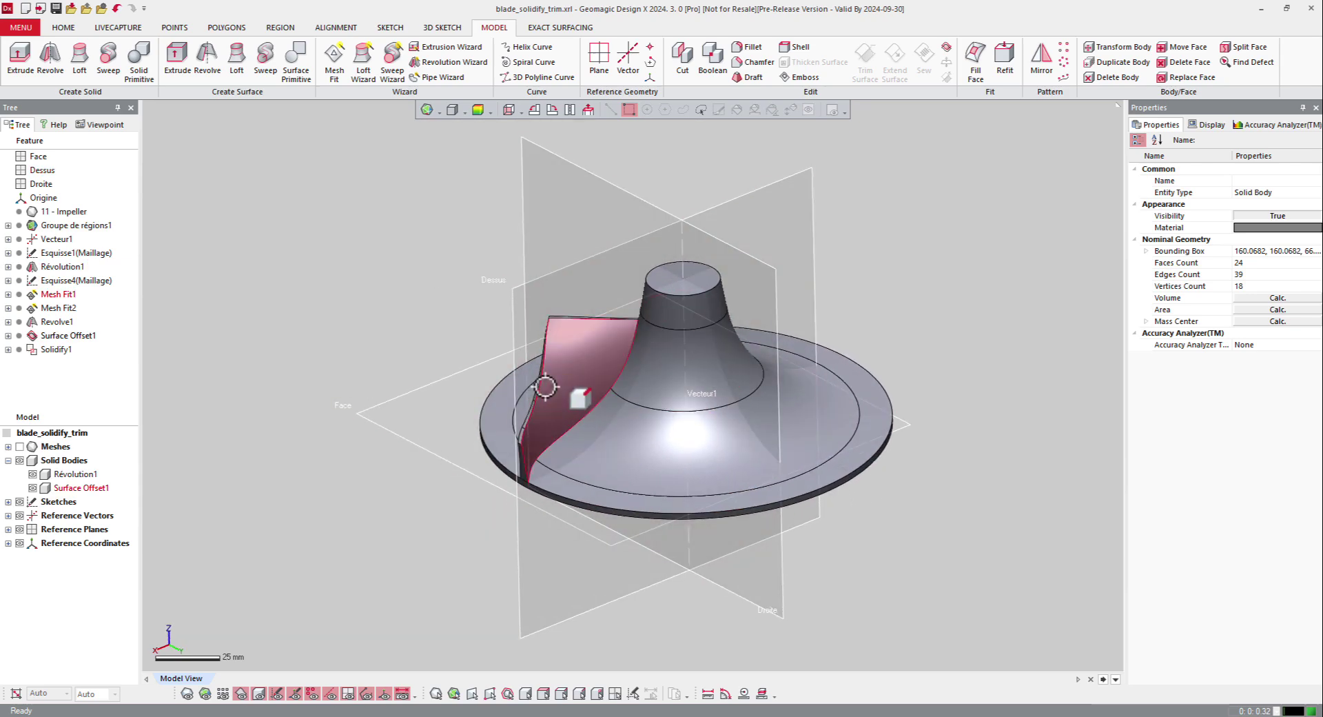
right_click_drag(562, 390, 657, 389)
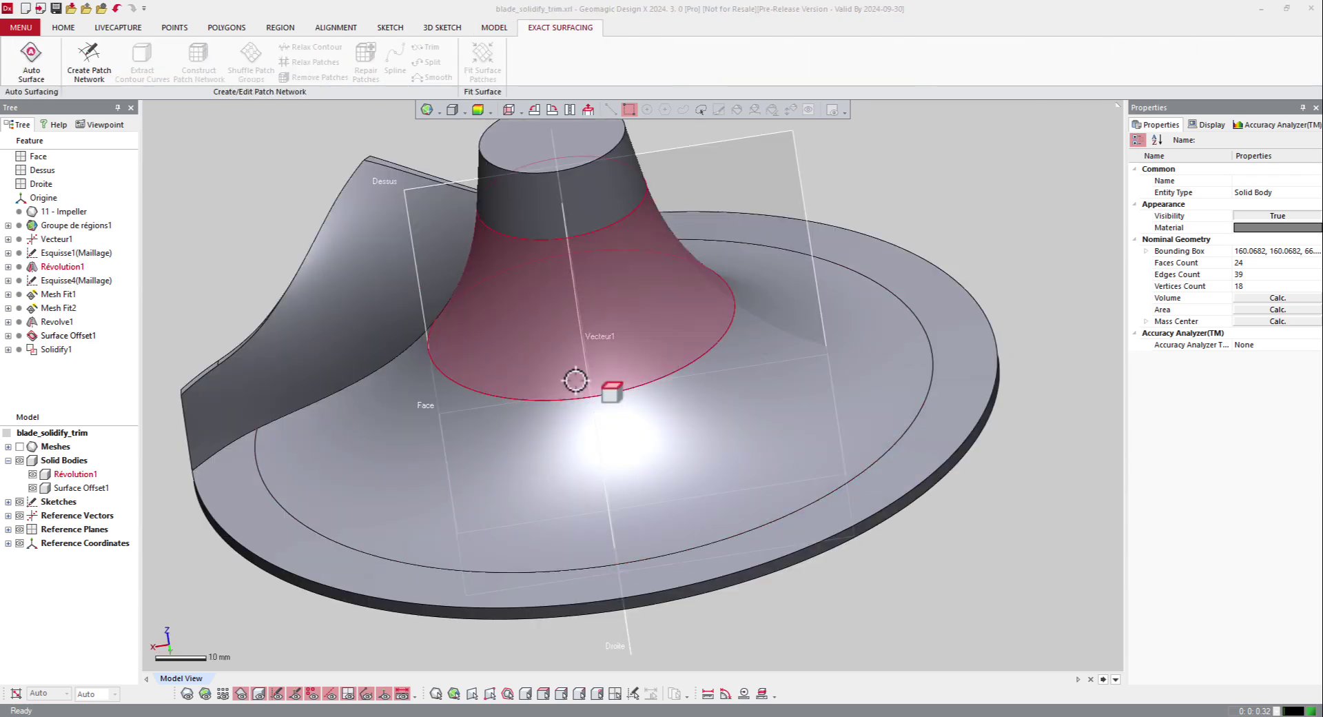
Hide the solid impeller and show the coloured scan mesh, zoomed in on the blades.
left_click(260, 694)
left_click(186, 693)
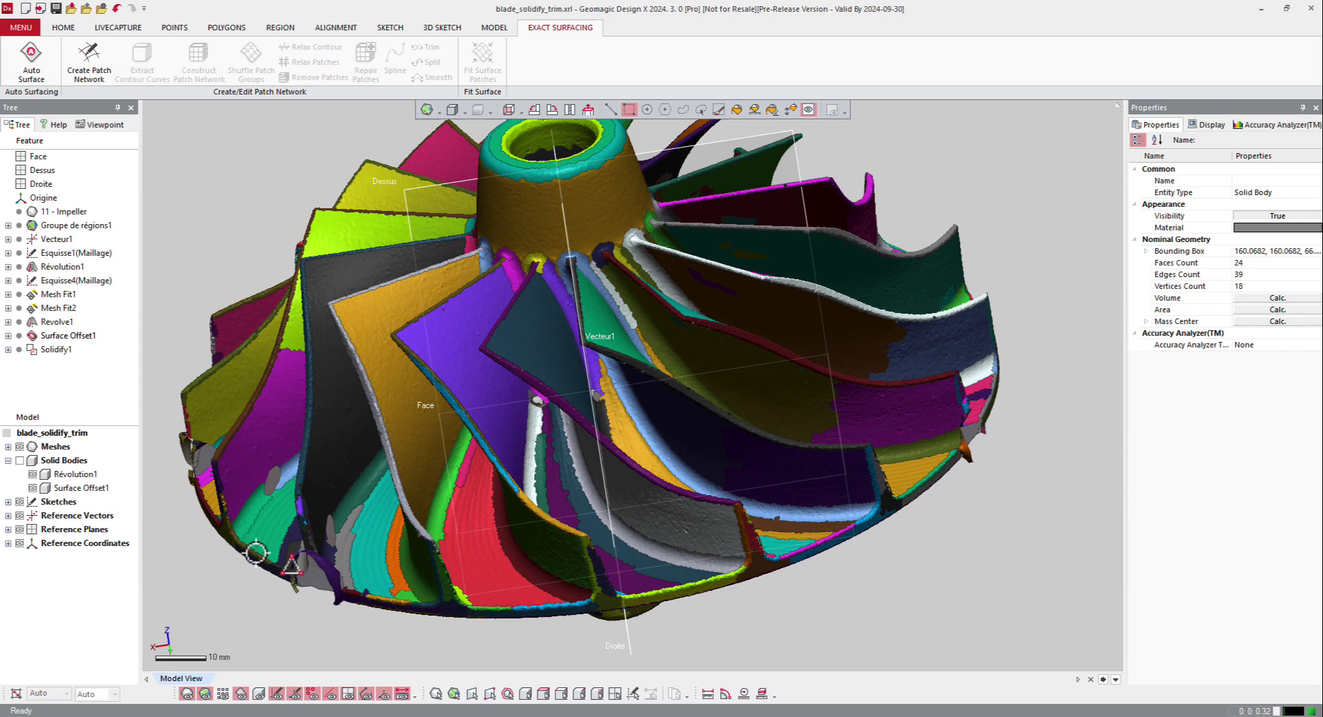
right_click_drag(254, 549, 694, 249)
scroll(421, 292, "up", 3)
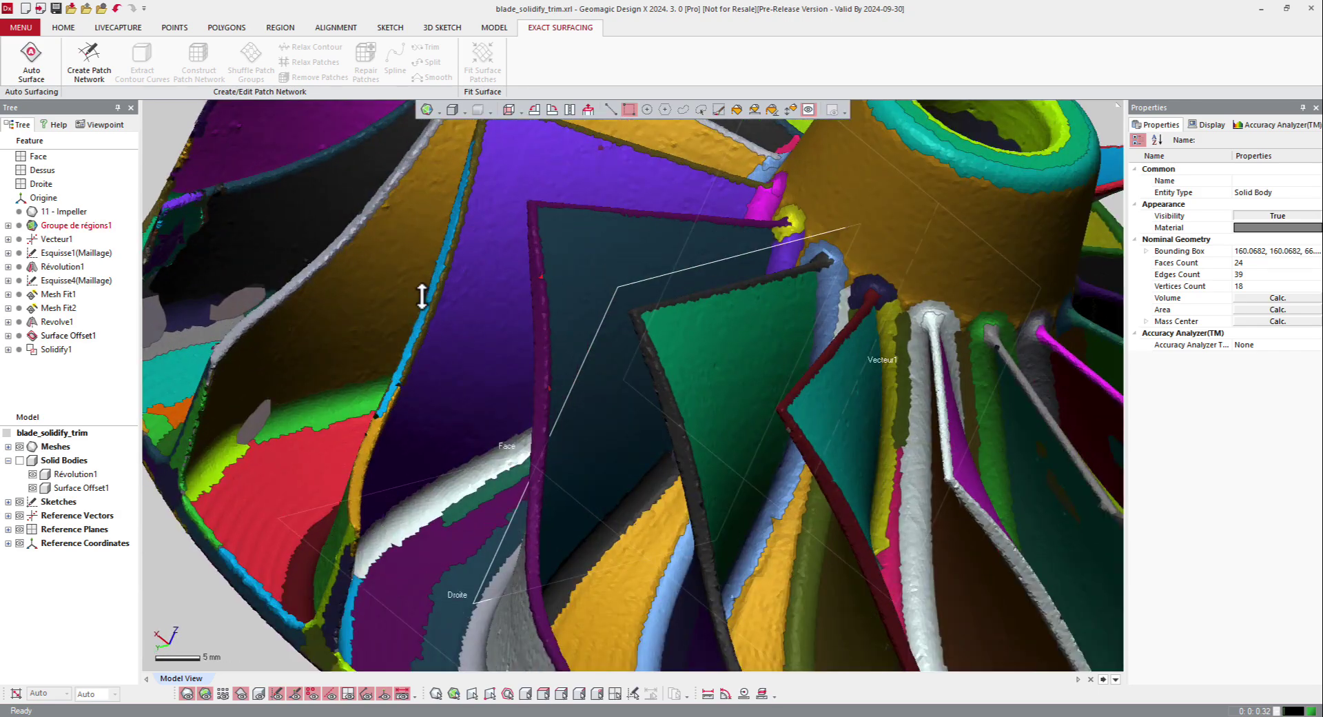
right_click_drag(422, 292, 555, 295)
scroll(446, 413, "up", 2)
mouse_move(408, 425)
right_mouse_down()
mouse_move(316, 449)
mouse_move(317, 425)
right_mouse_up()
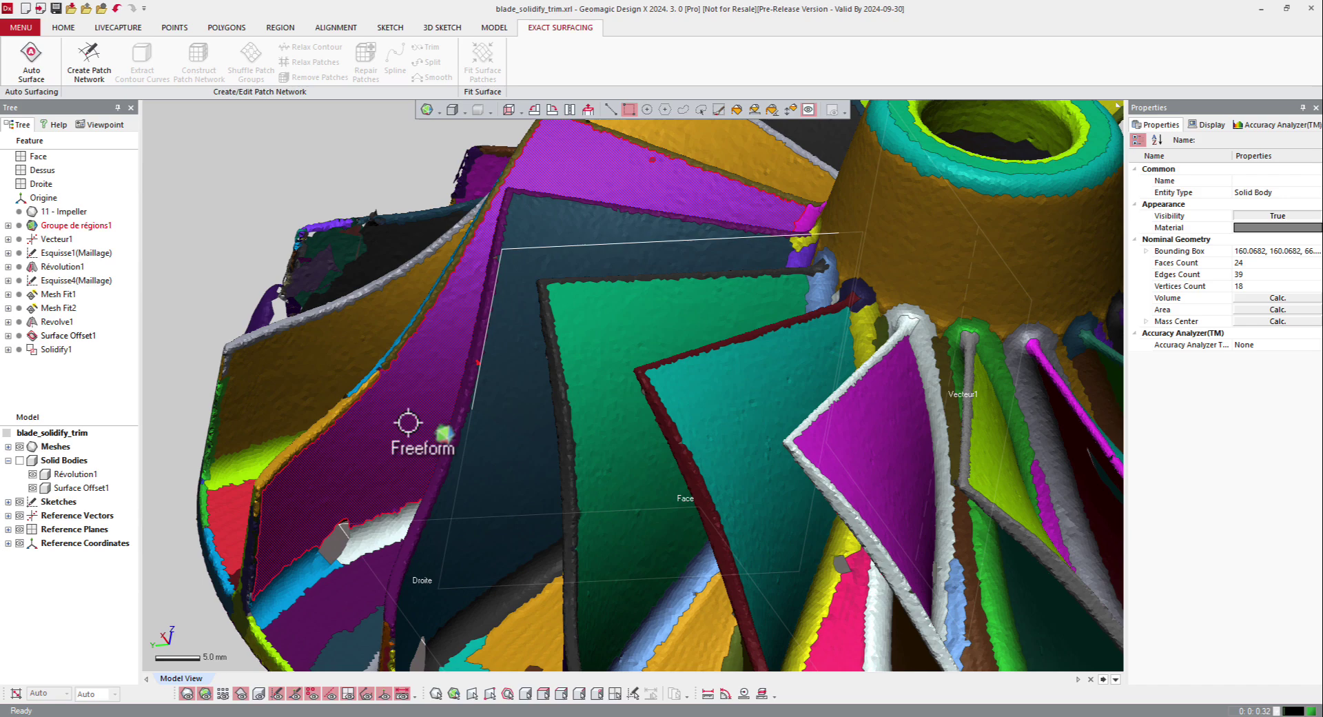
Select the dark blade face region and copy it into a new mesh.
left_click(487, 384)
mouse_move(590, 221)
right_mouse_down()
mouse_move(602, 345)
mouse_move(655, 236)
mouse_move(715, 234)
mouse_move(662, 290)
right_mouse_up()
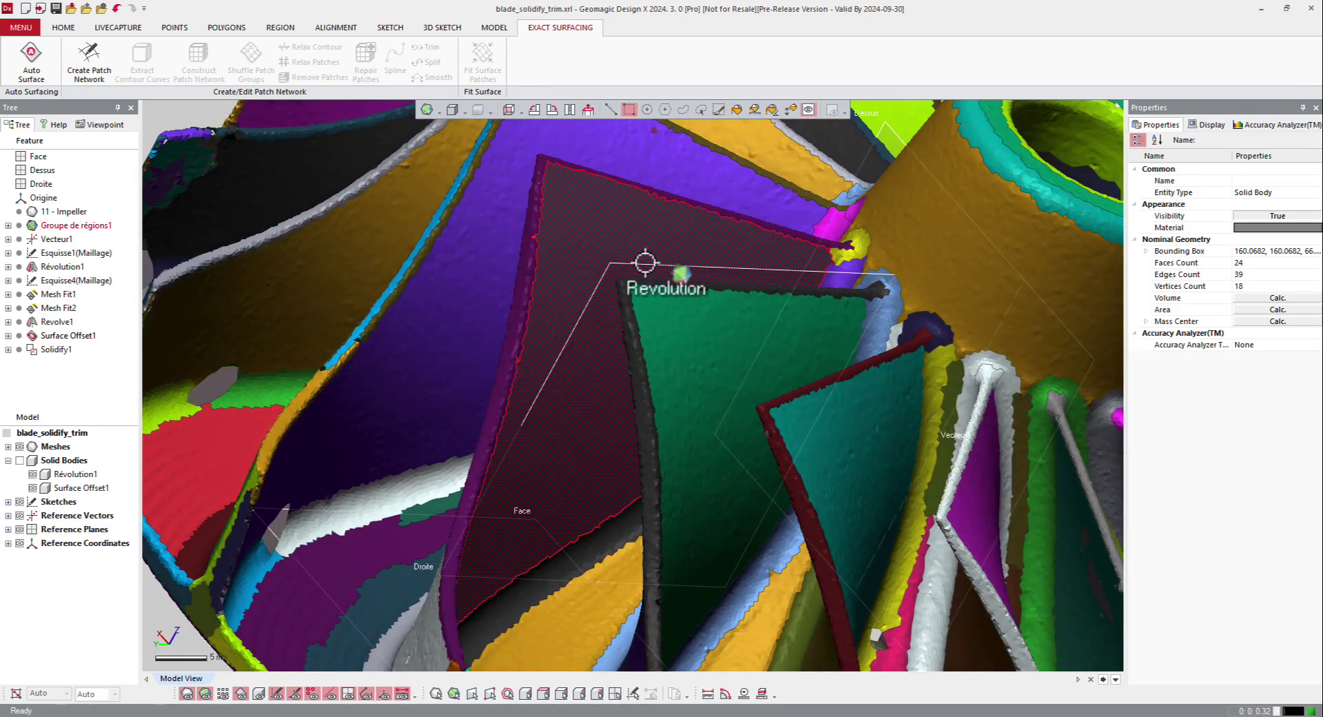
mouse_move(803, 195)
right_mouse_down()
mouse_move(949, 187)
mouse_move(727, 213)
mouse_move(630, 242)
right_mouse_up()
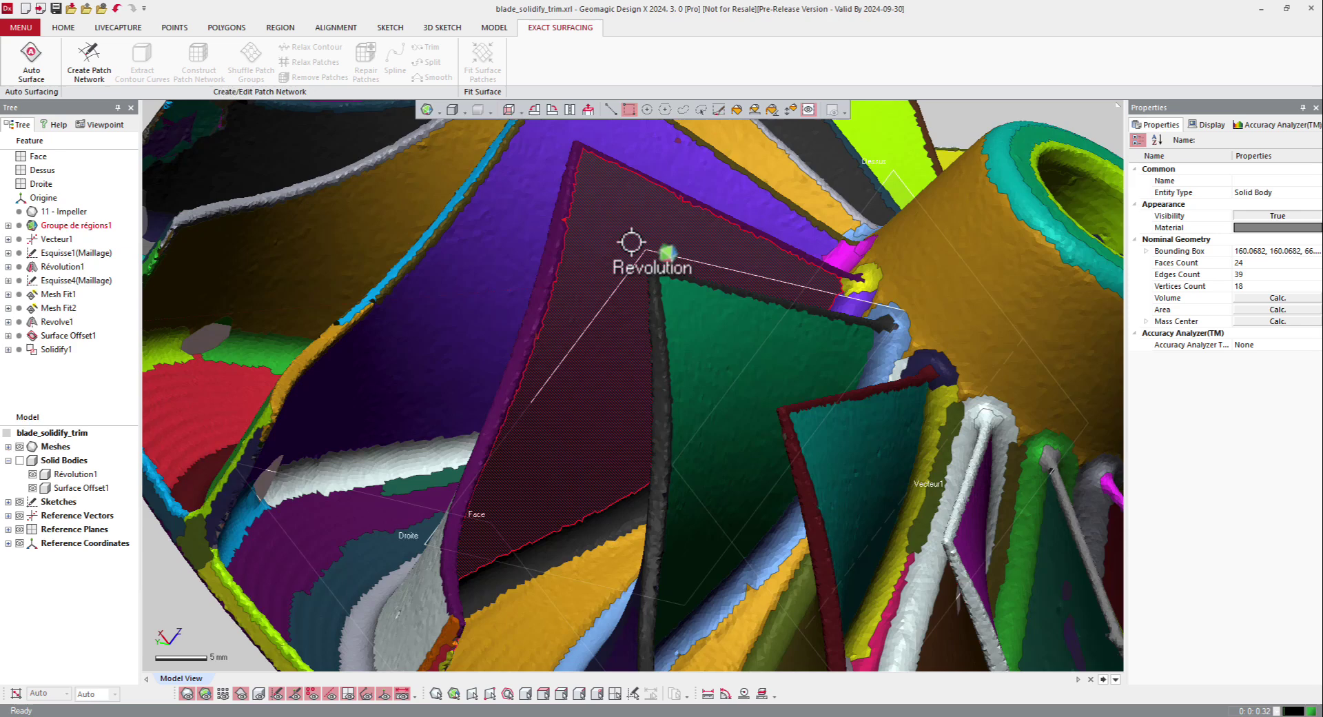
left_click(636, 224)
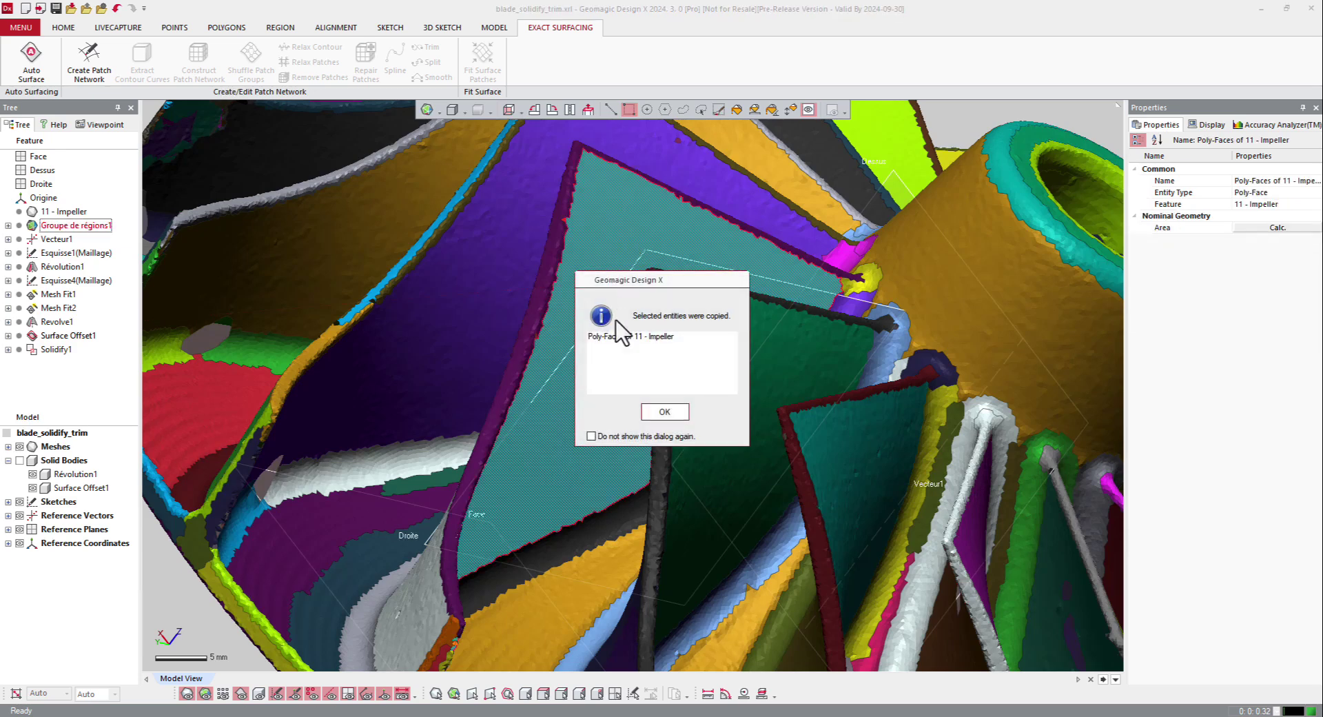
Confirm the copy and show only Copied Mesh, hiding the rest of the impeller mesh.
left_click(656, 408)
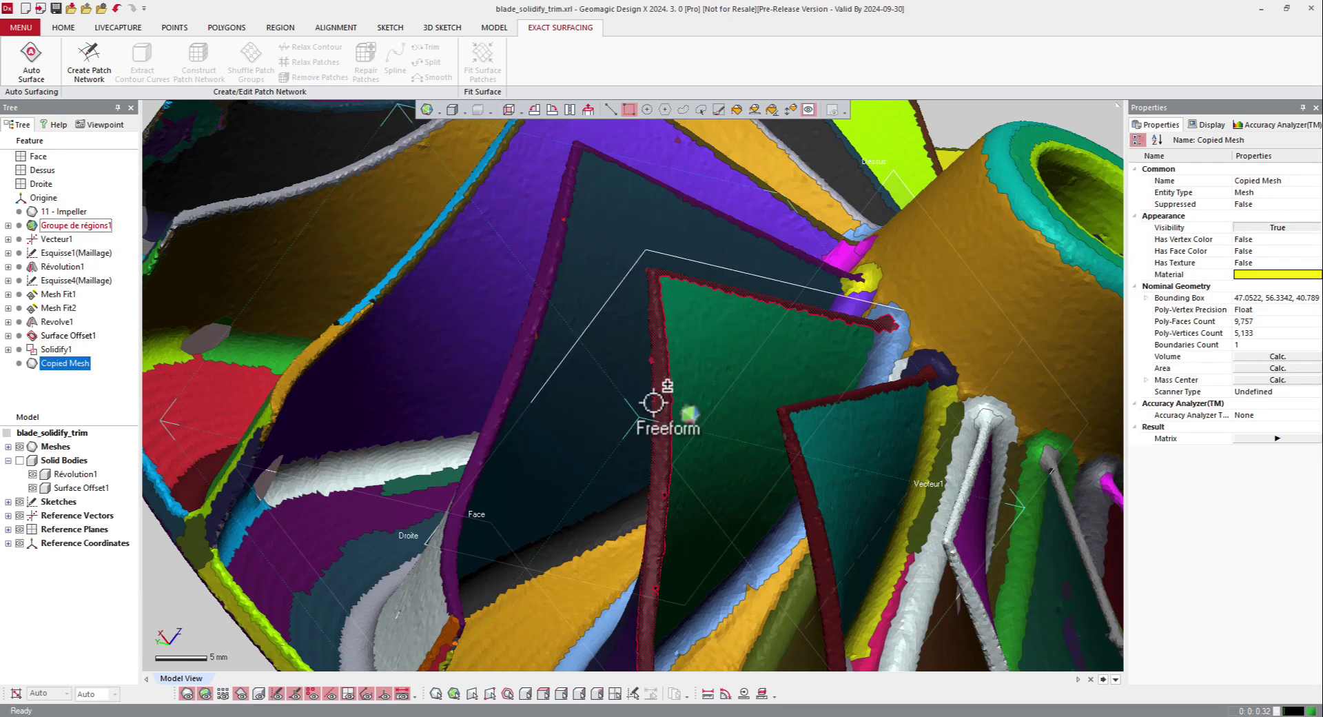
left_click(7, 446)
left_click(76, 473)
right_click(72, 475)
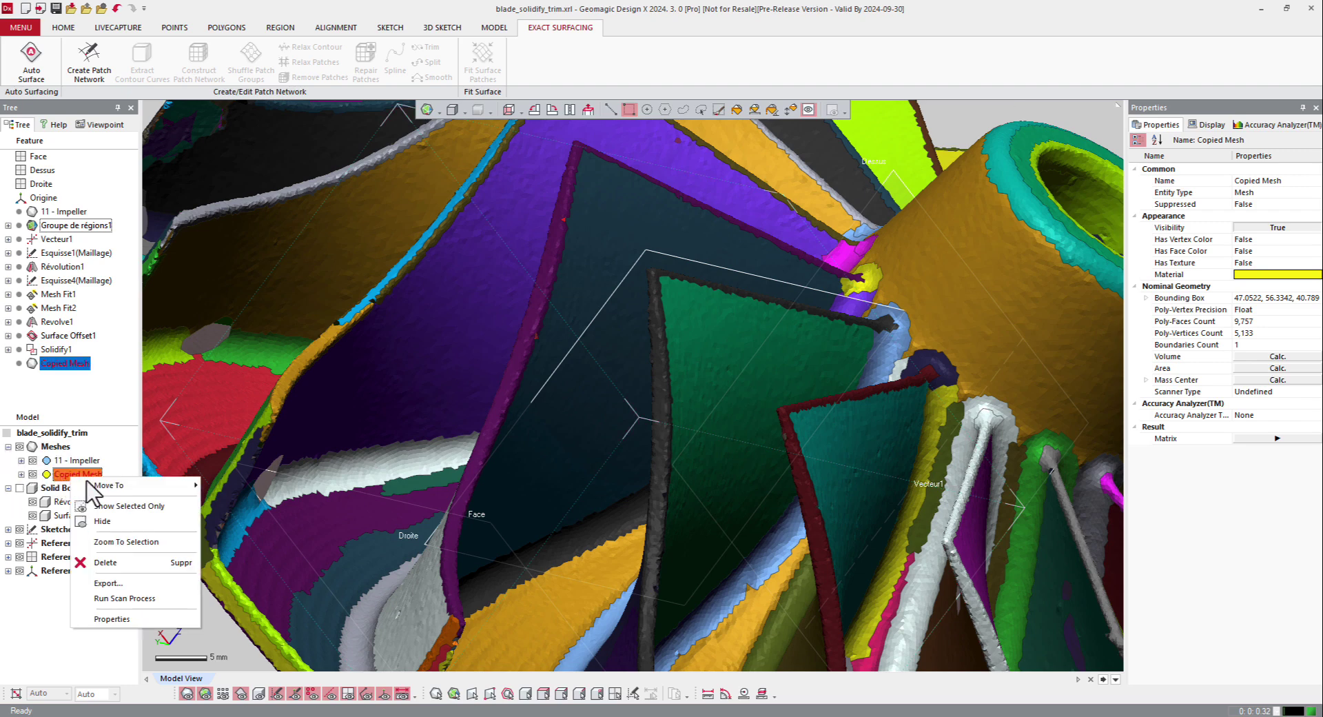
left_click(137, 507)
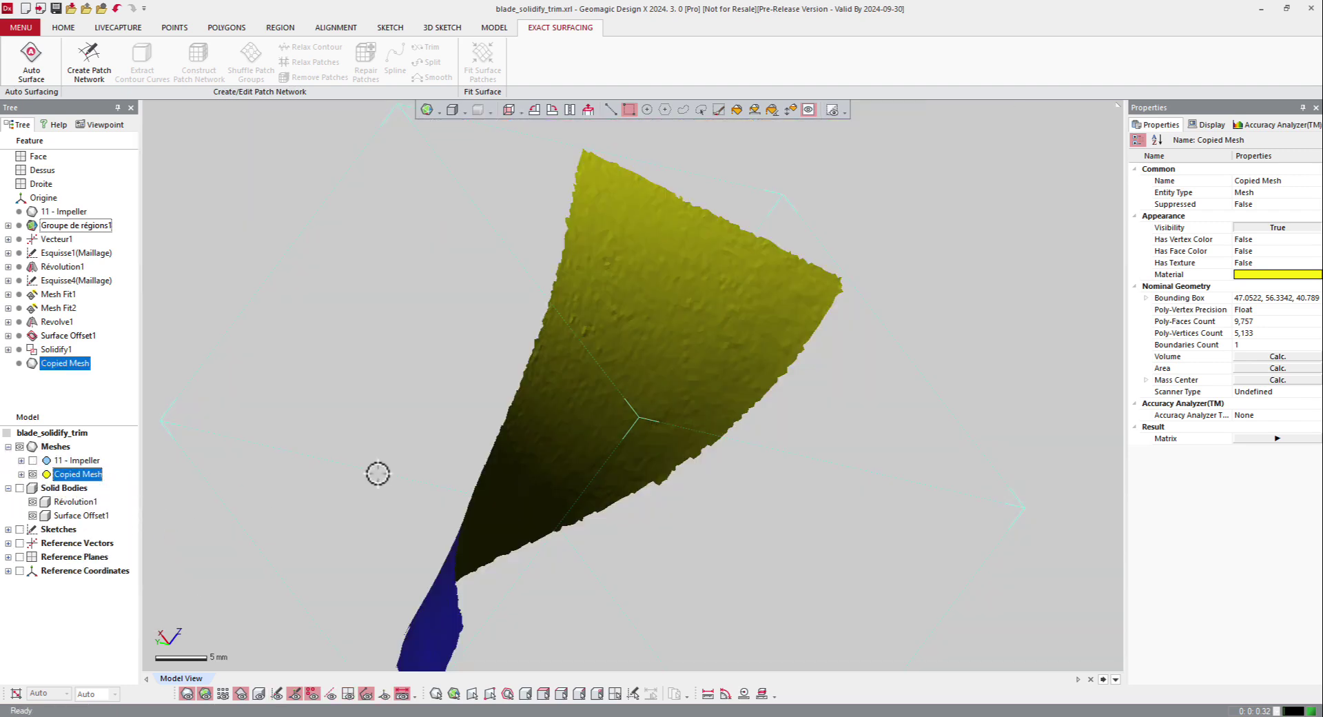
mouse_move(490, 434)
right_mouse_down()
mouse_move(405, 384)
mouse_move(746, 281)
mouse_move(365, 38)
right_mouse_up()
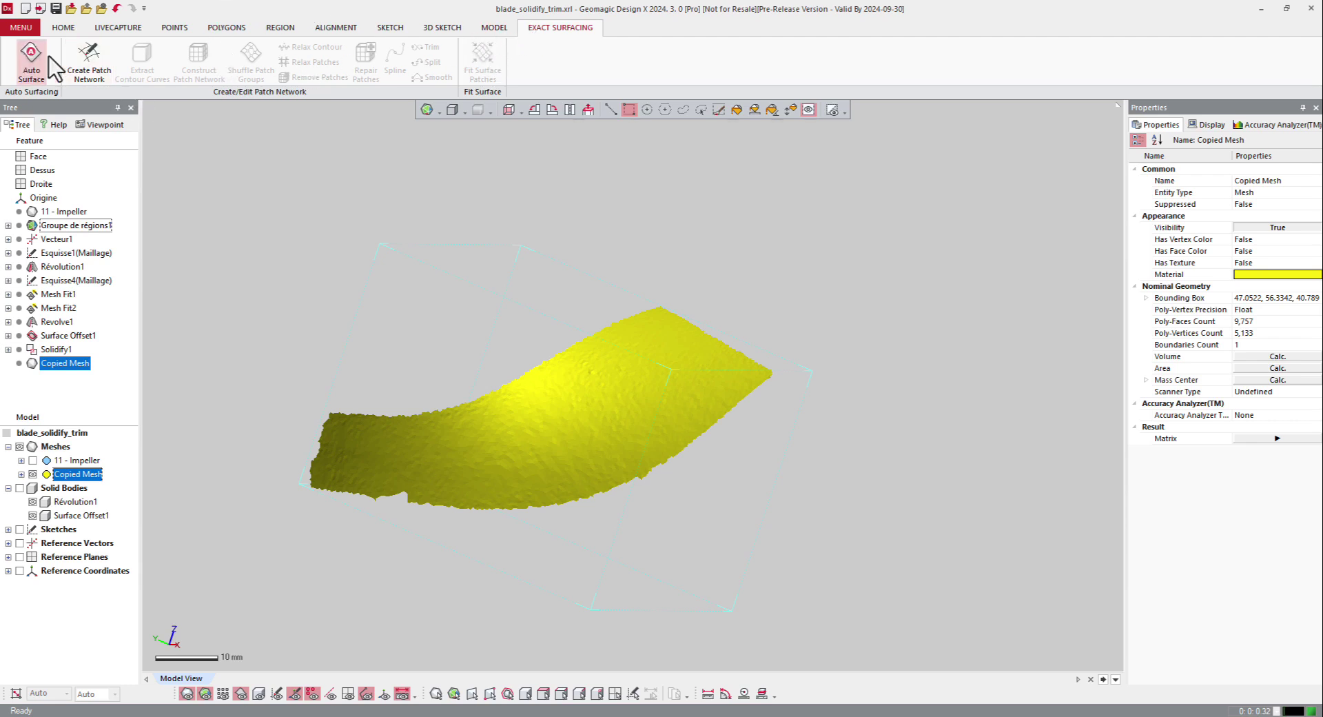
Start a spline-on-mesh patch network and trace the first boundary curve from the left edge to the top corner.
left_click(89, 59)
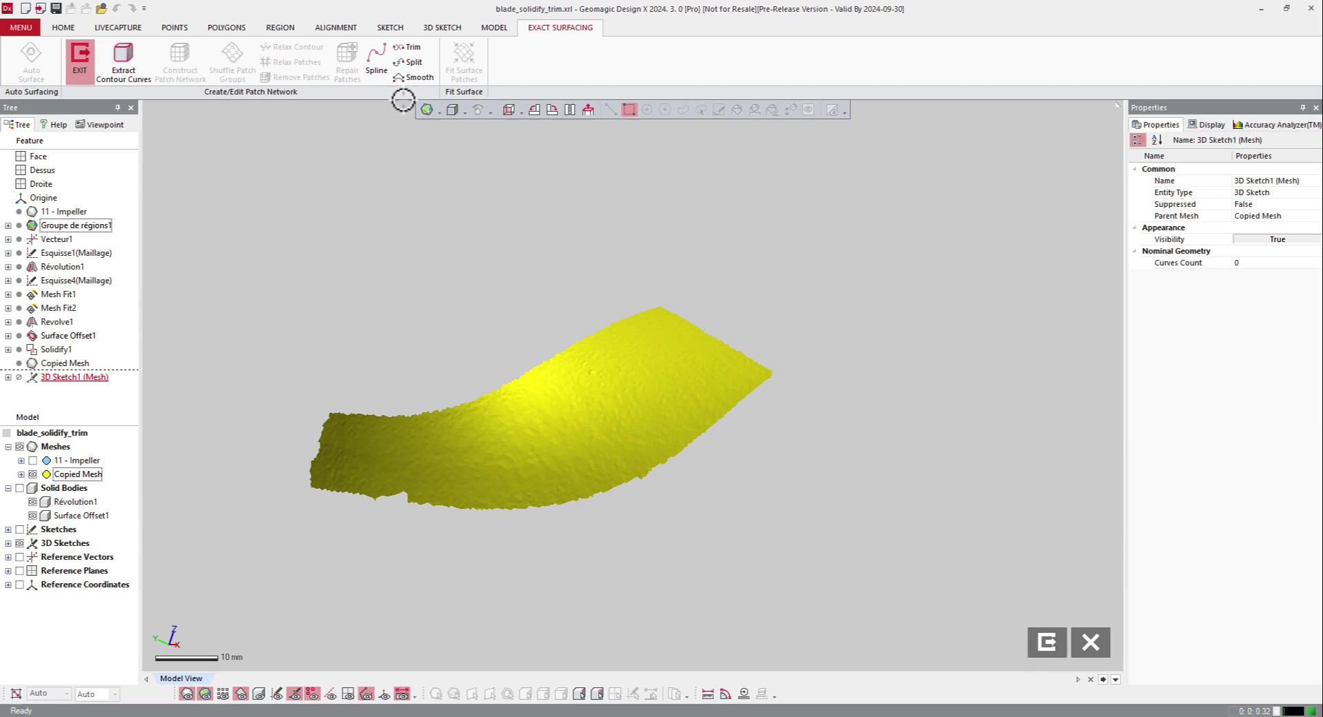
left_click(376, 58)
scroll(359, 445, "up", 2)
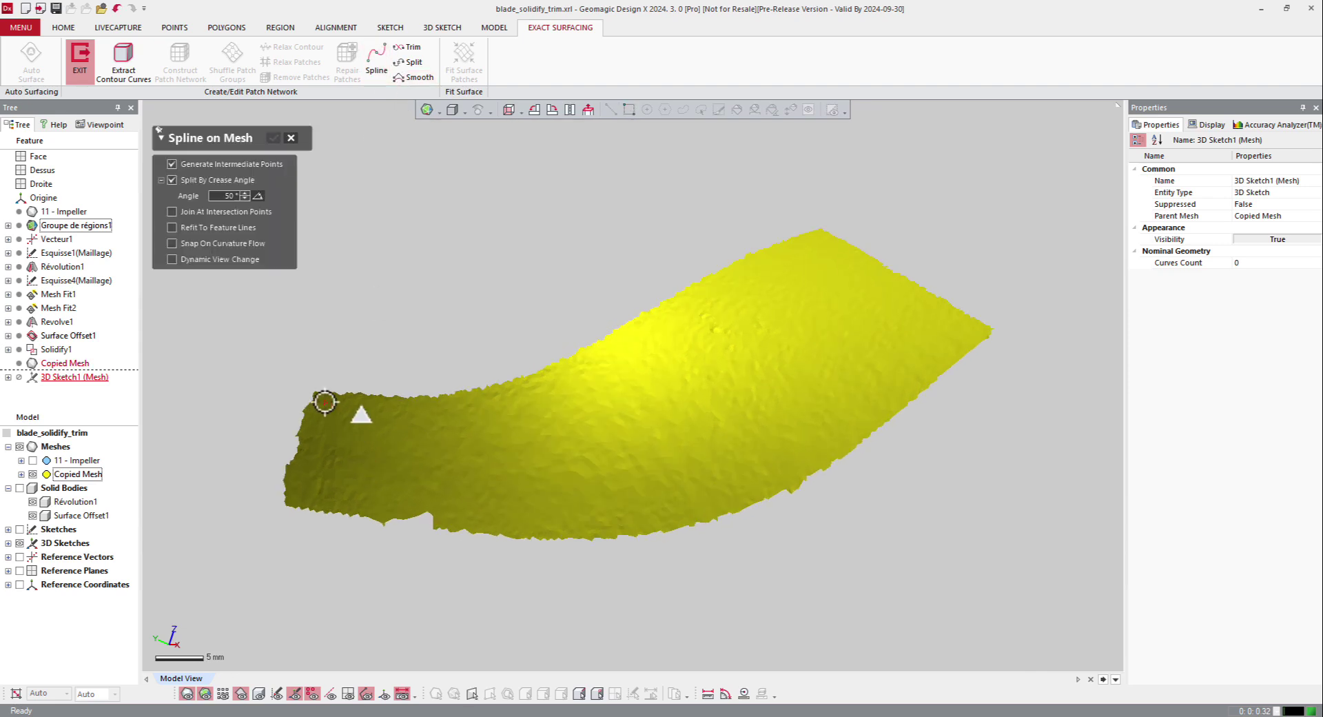
left_click(325, 401)
left_click(441, 406)
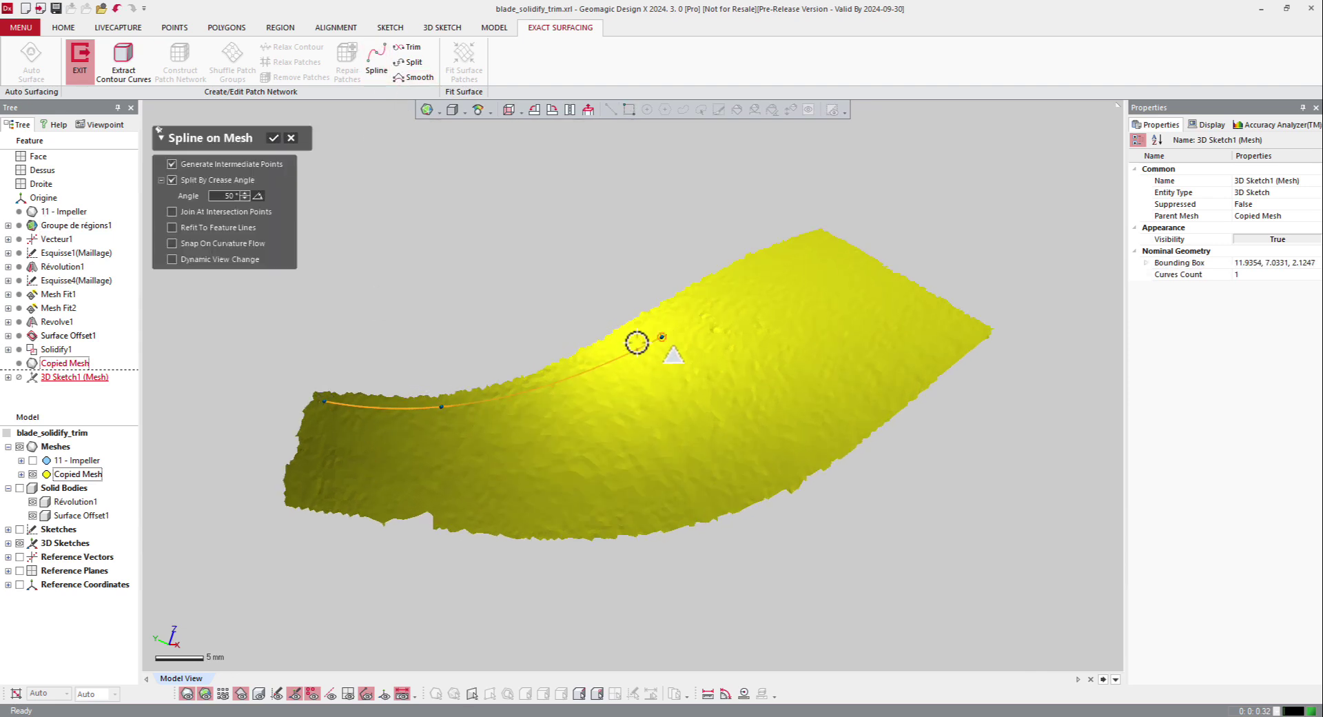
left_click(640, 332)
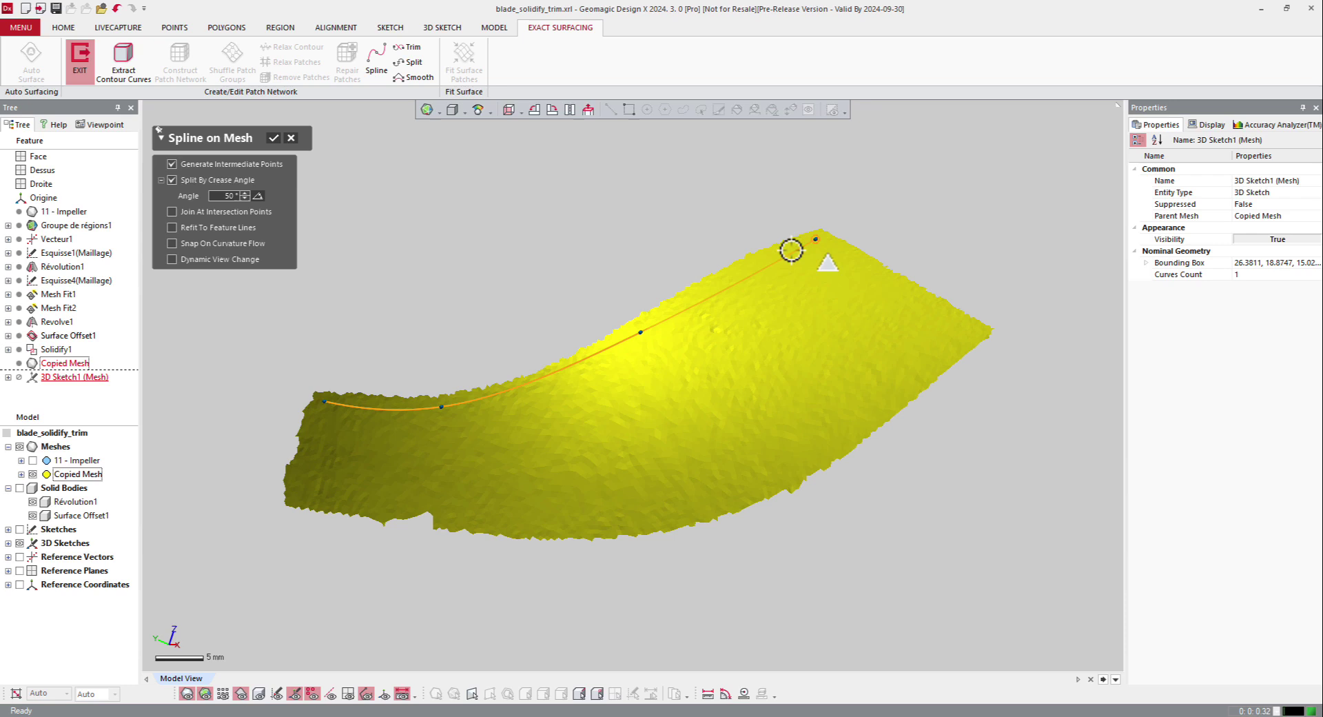
left_click(771, 262)
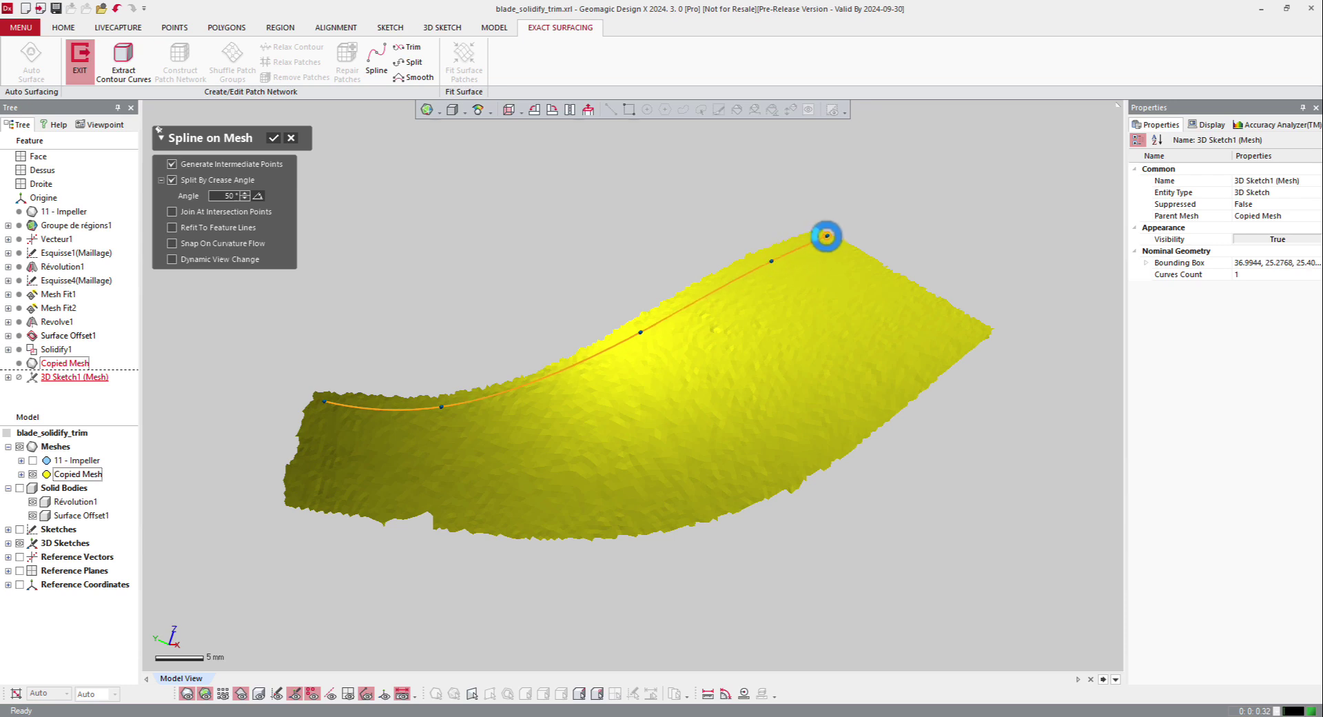
left_click(827, 236)
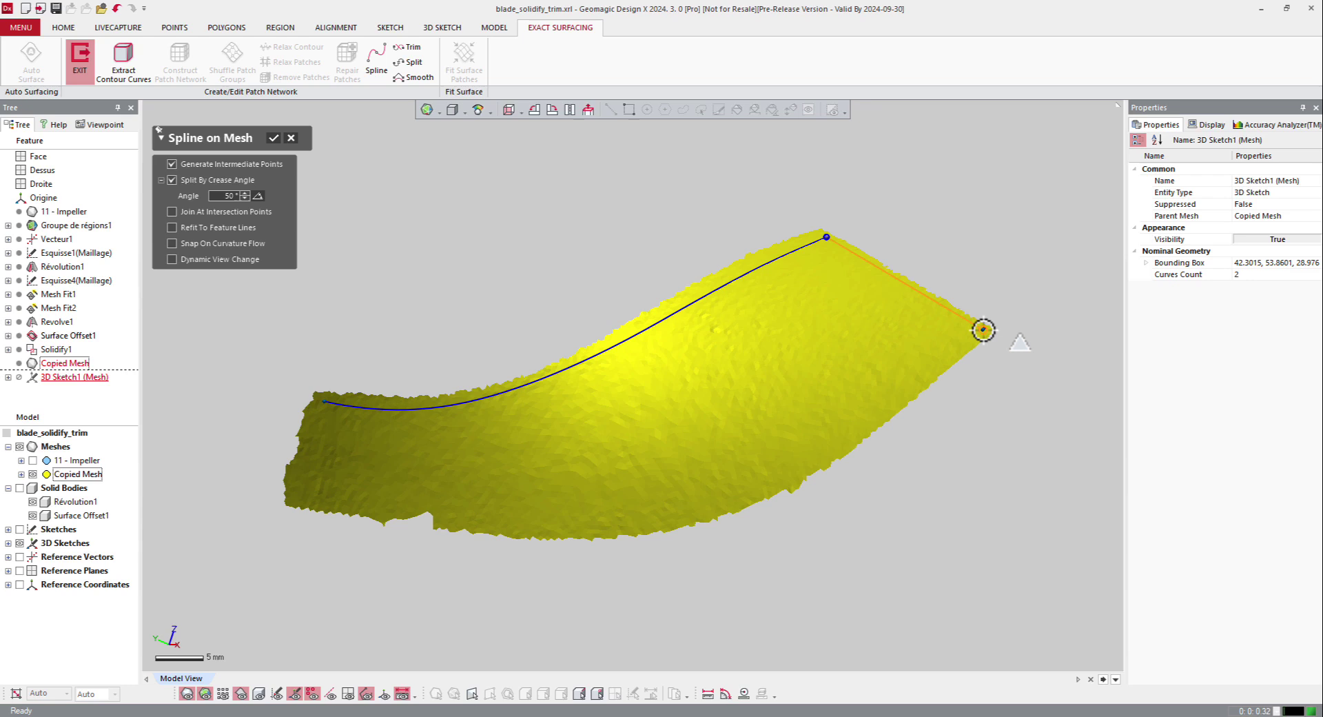
Trace the right and lower boundary curves, closing the loop at the top-left corner.
left_click(983, 330)
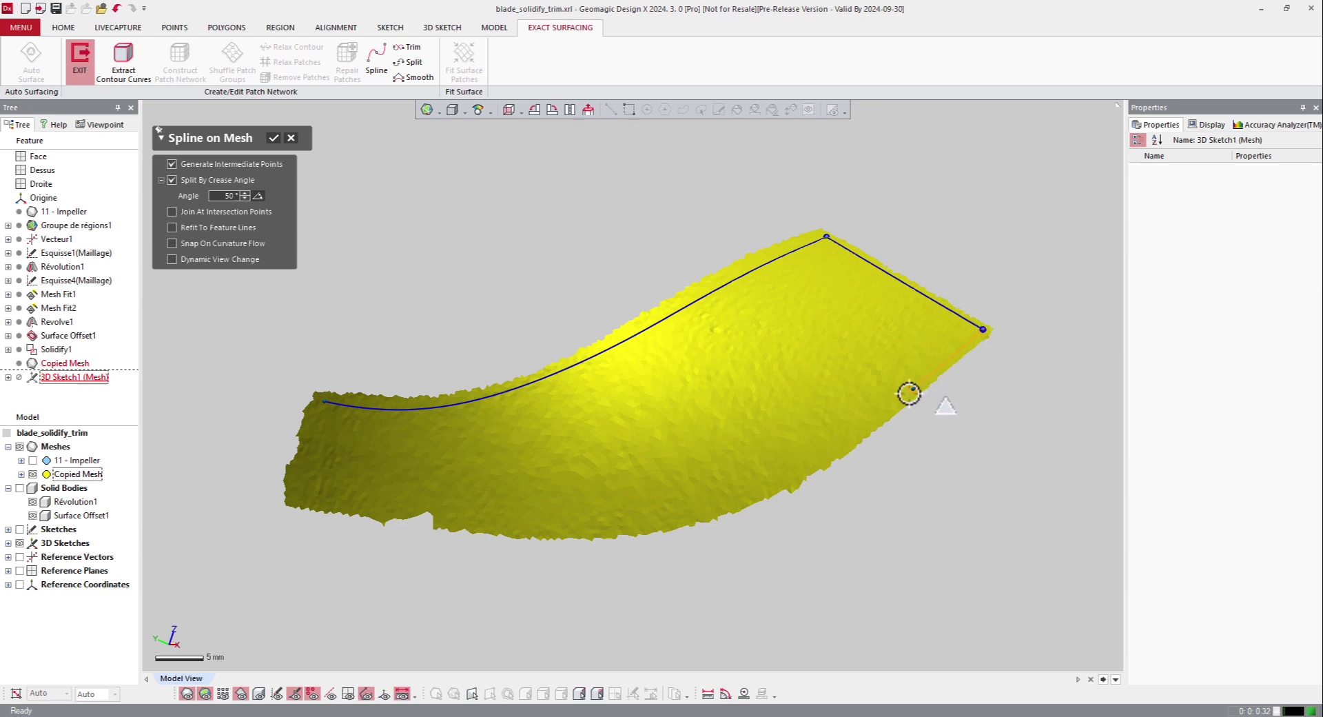
left_click(785, 477)
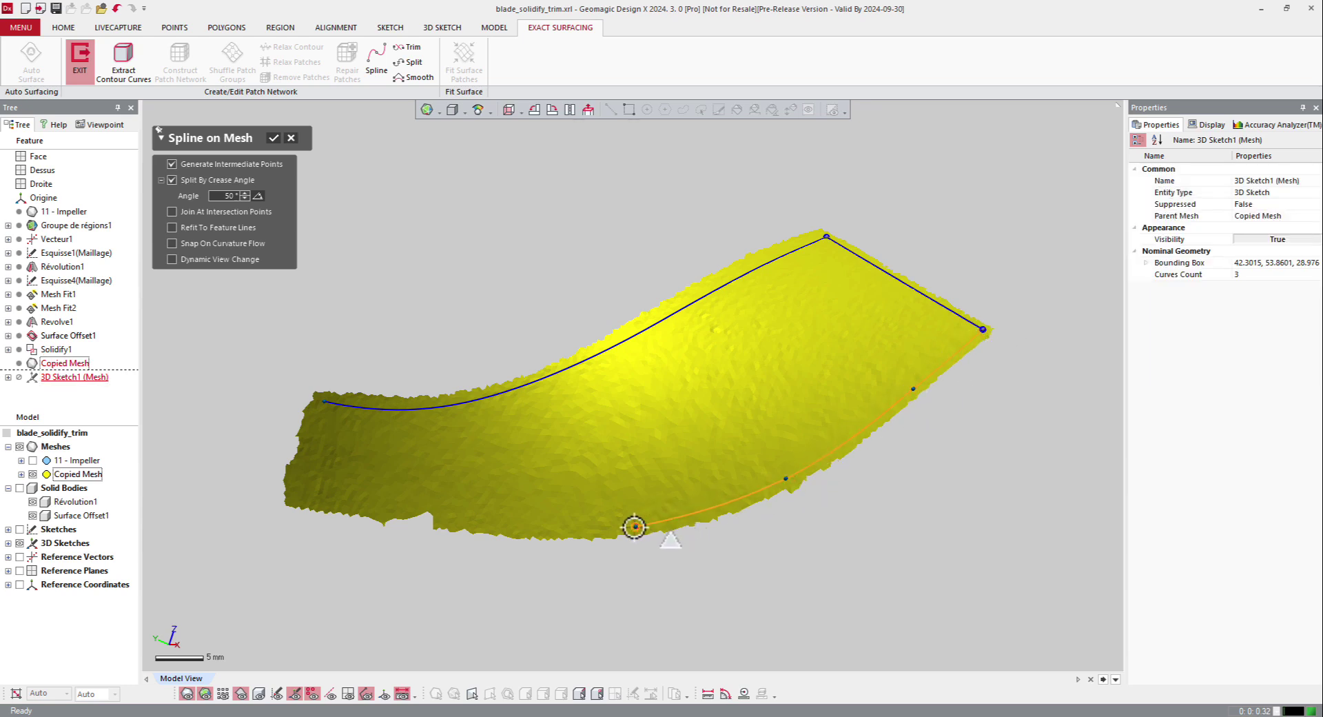
left_click(632, 526)
left_click(409, 512)
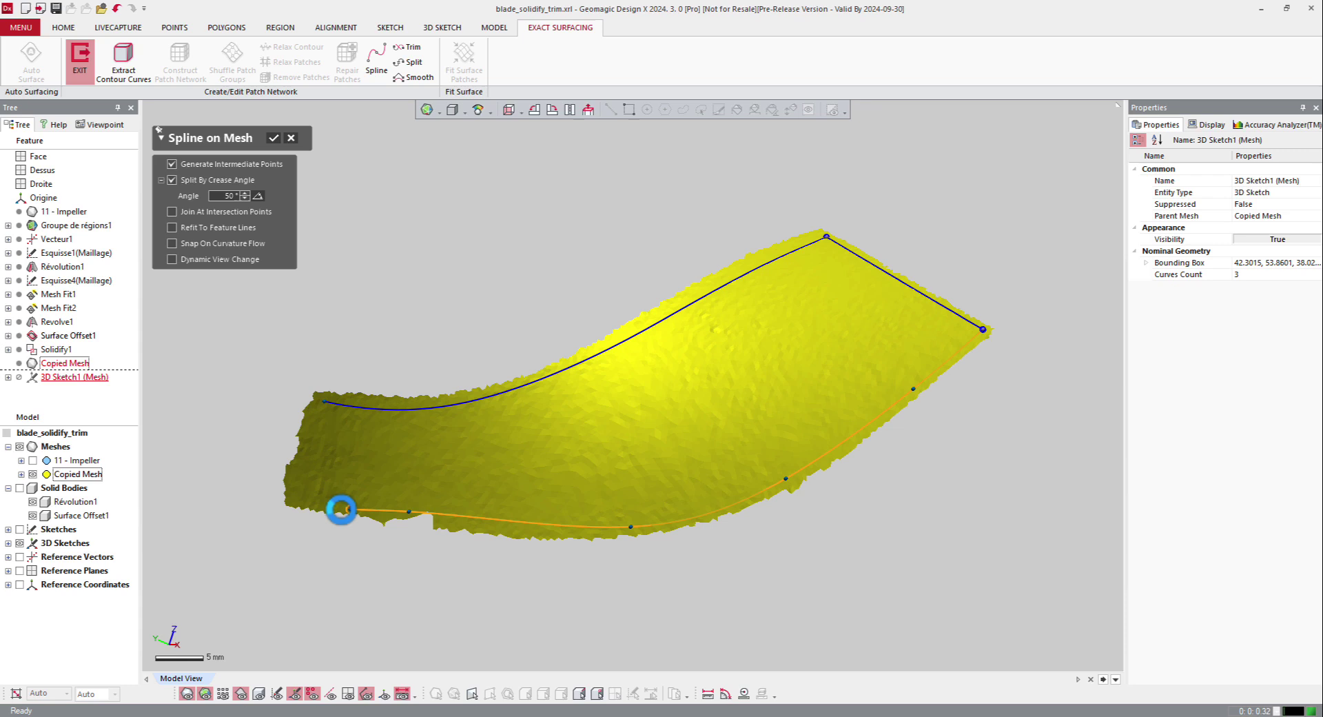
left_click(297, 495)
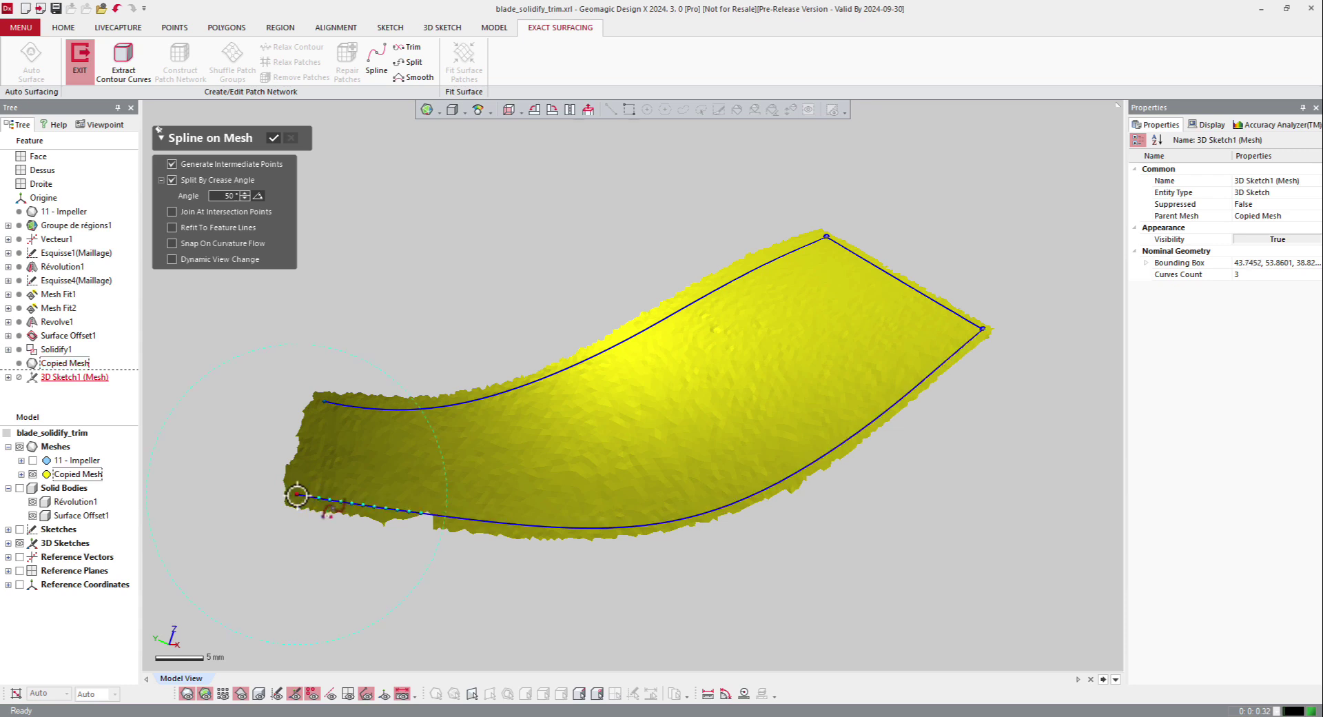
left_click(328, 395)
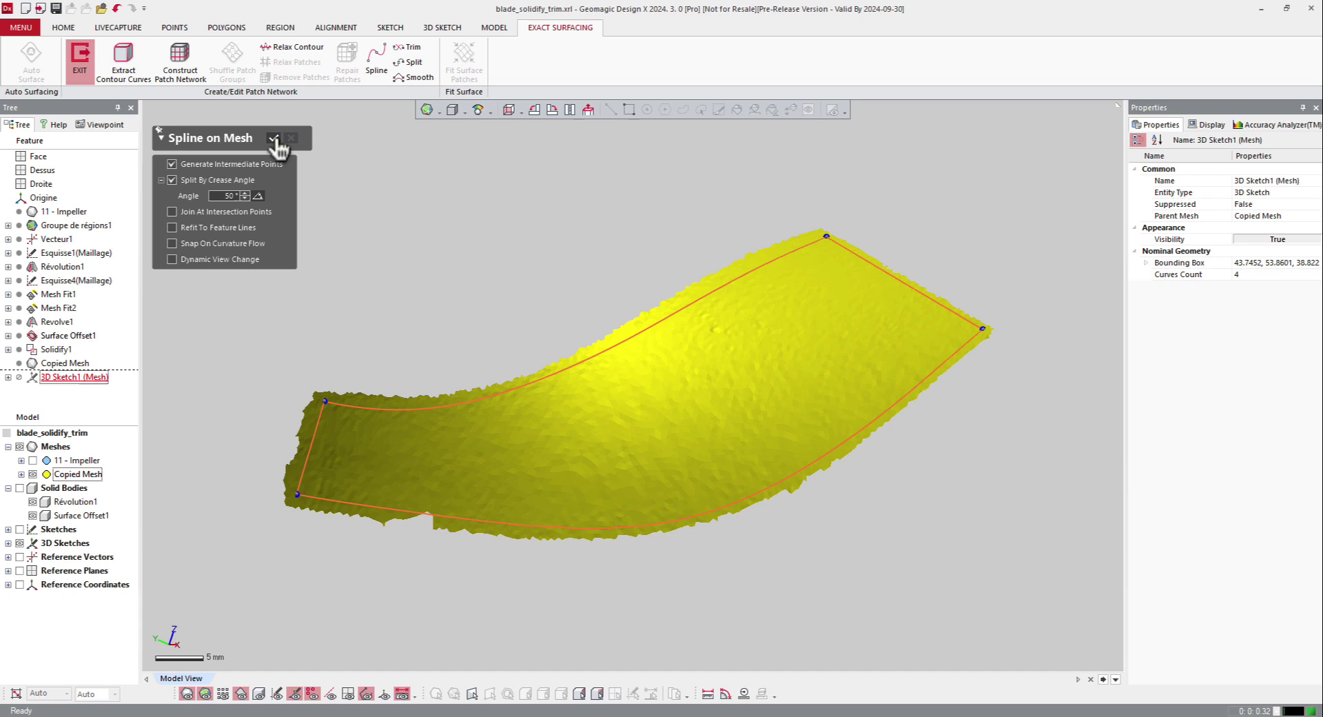
Draw a lengthwise spline across the blade from the left edge to the right edge.
left_click(310, 450)
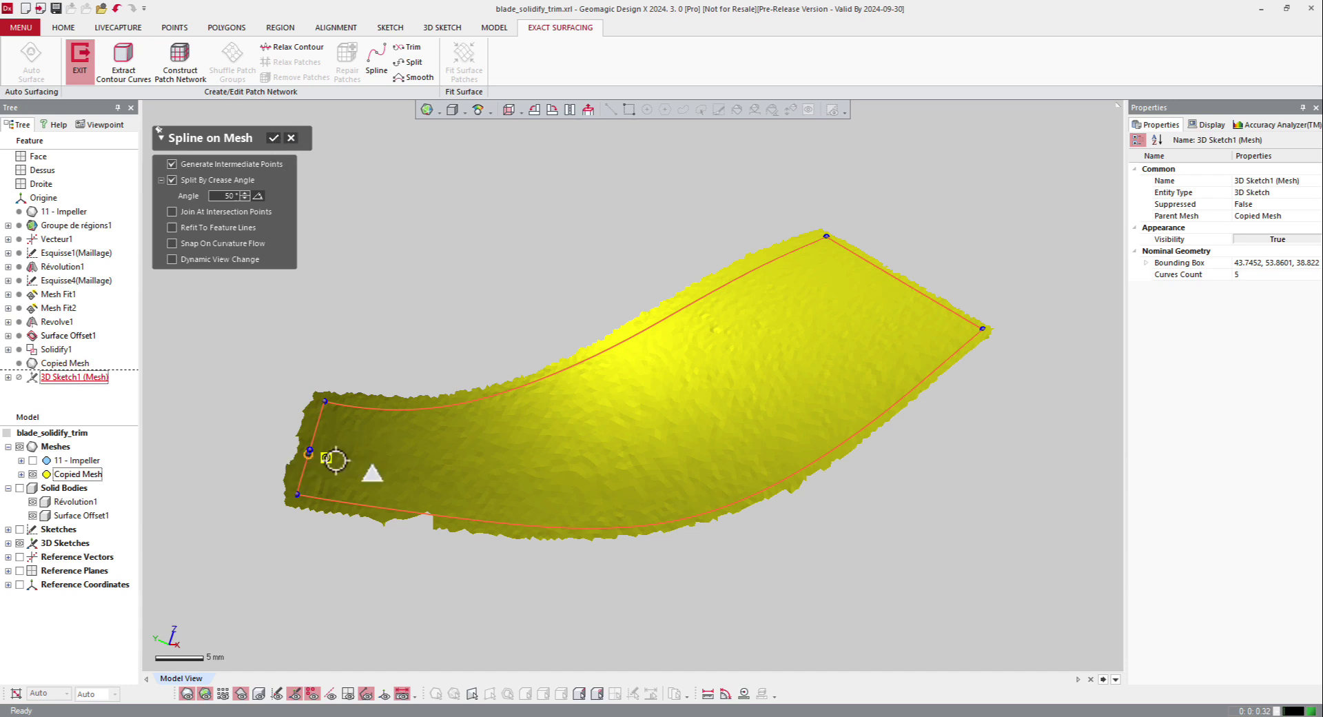
left_click(464, 474)
left_click(693, 437)
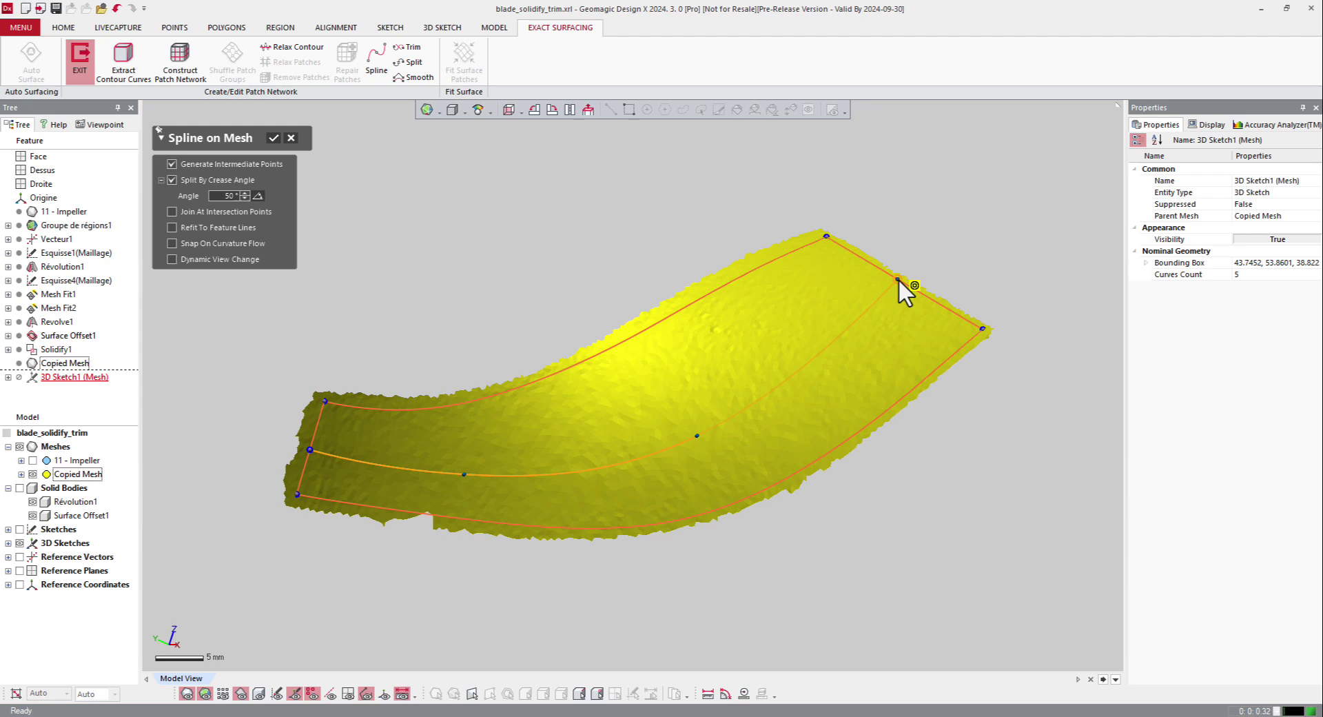
left_click(897, 279)
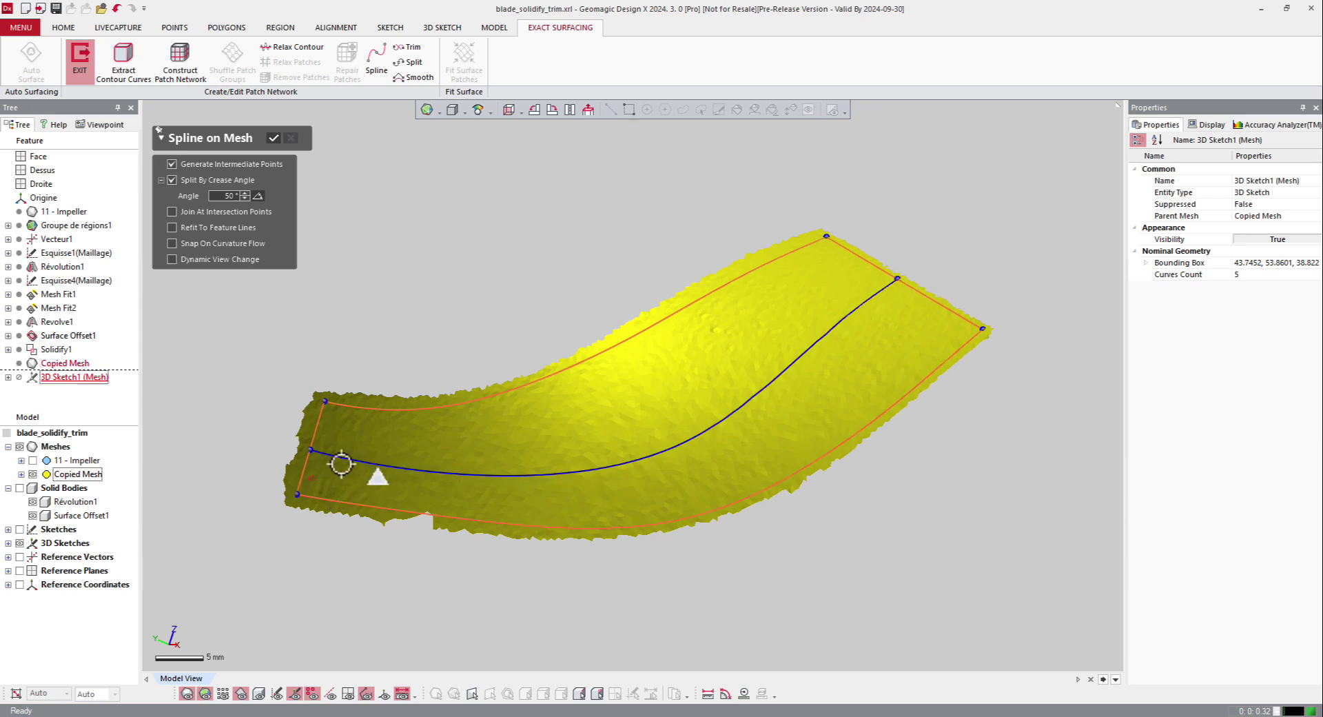
Add three crosswise splines from top edge to bottom edge and finish Spline on Mesh.
left_click(427, 407)
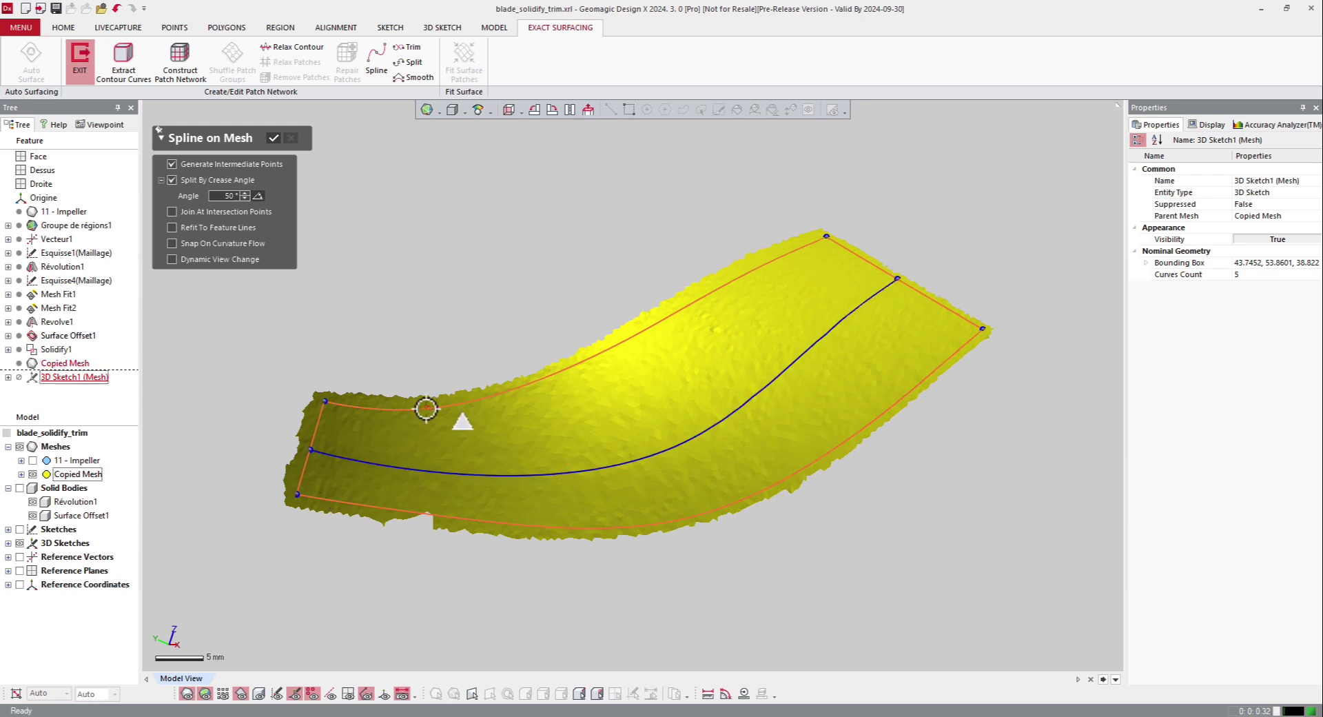
left_click(419, 513)
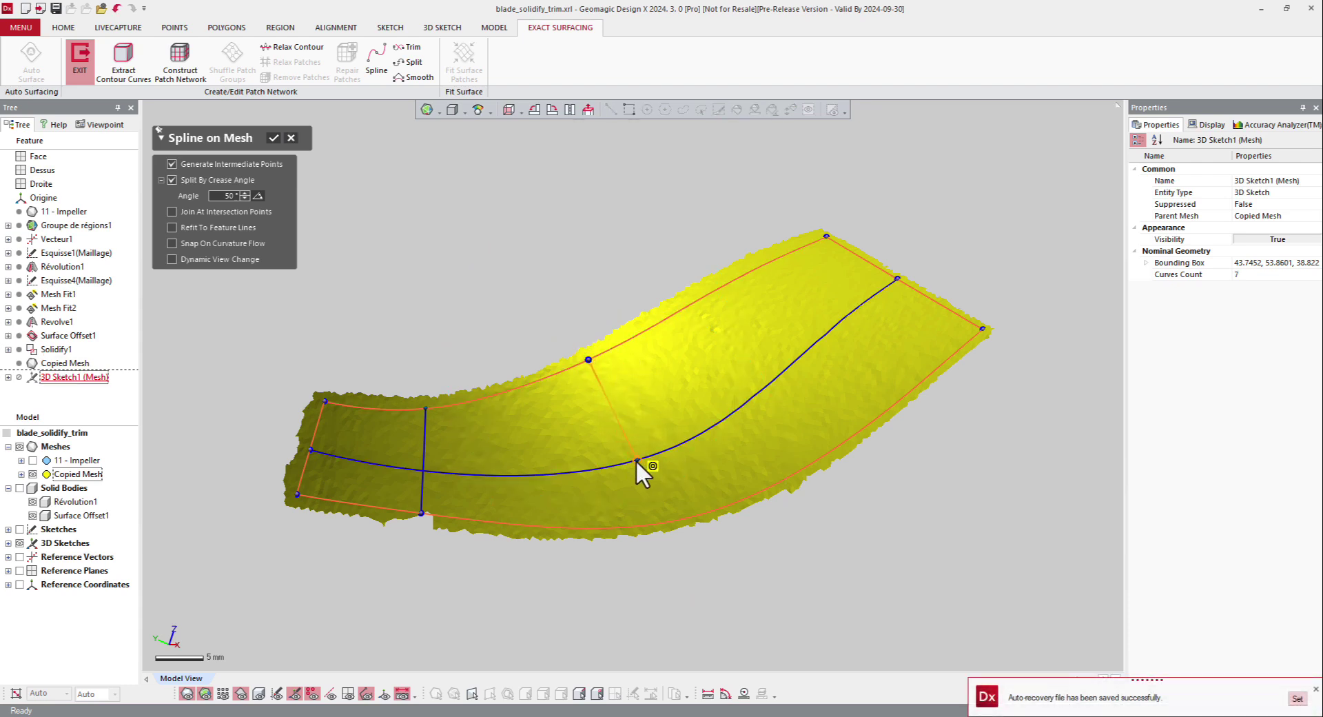
left_click(666, 521)
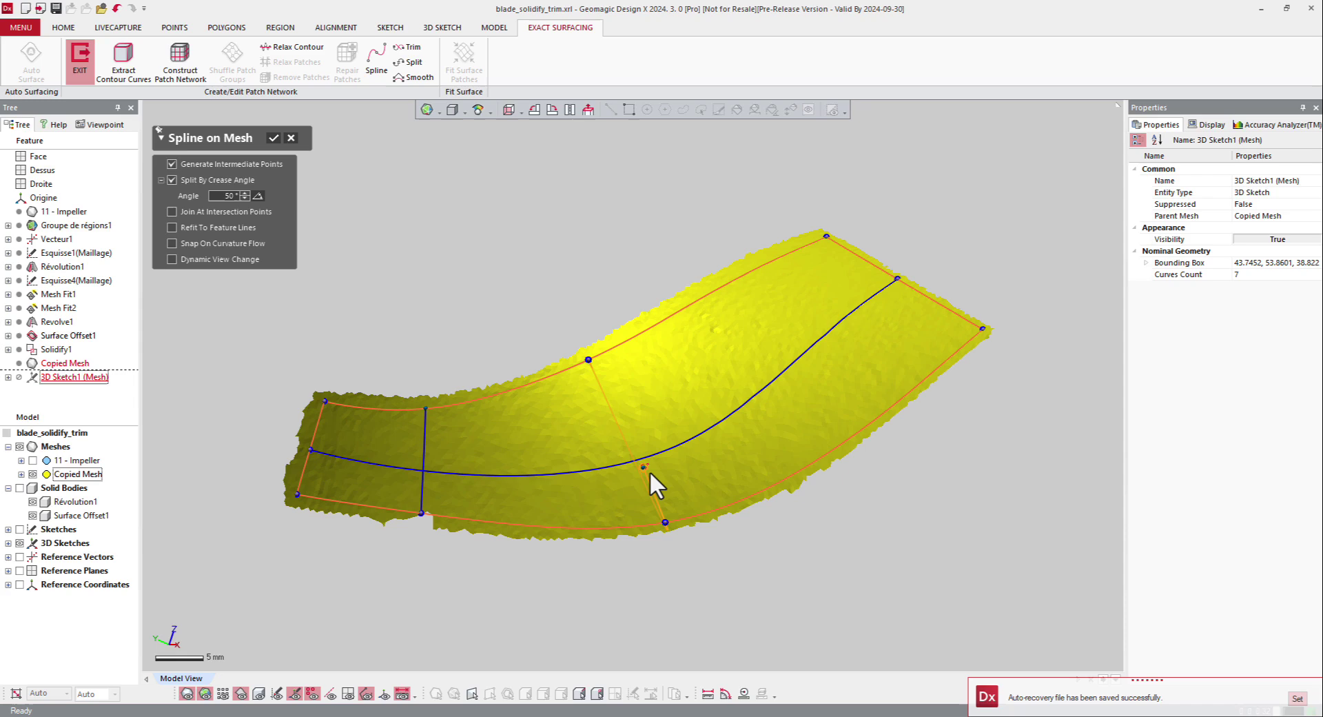
left_click(727, 283)
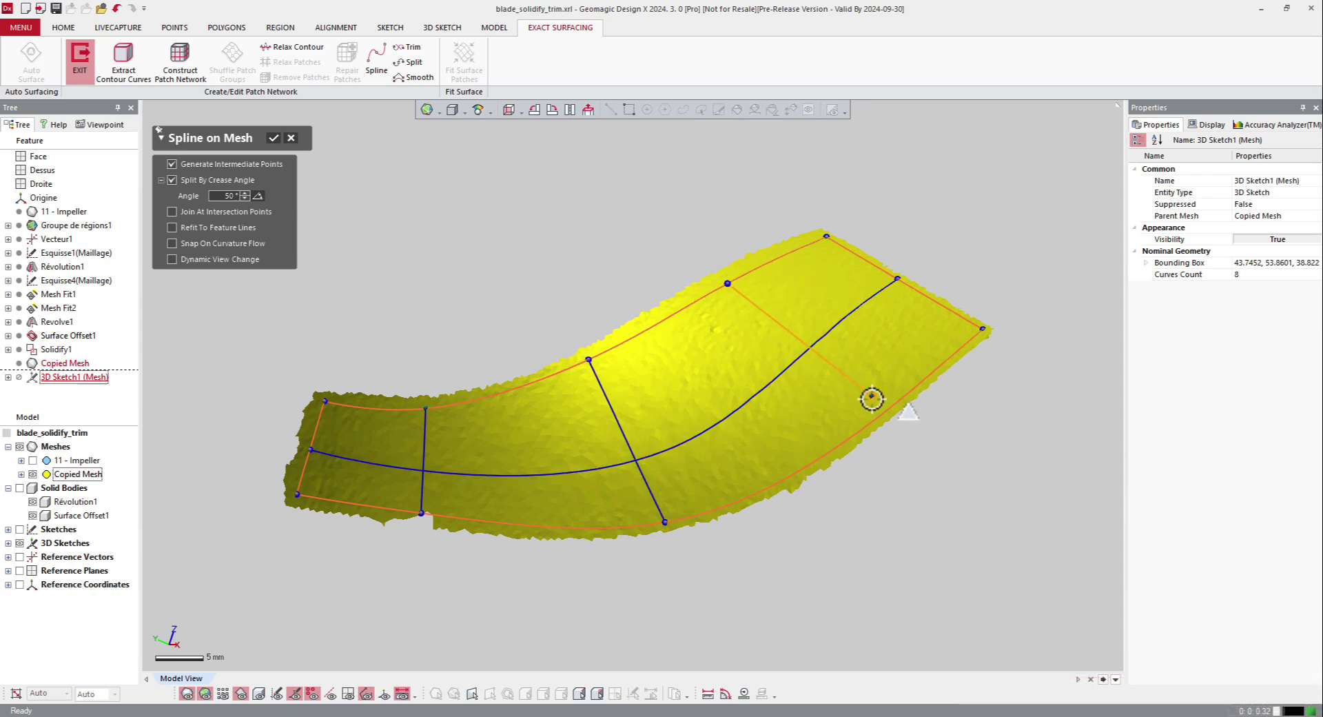
left_click(883, 410)
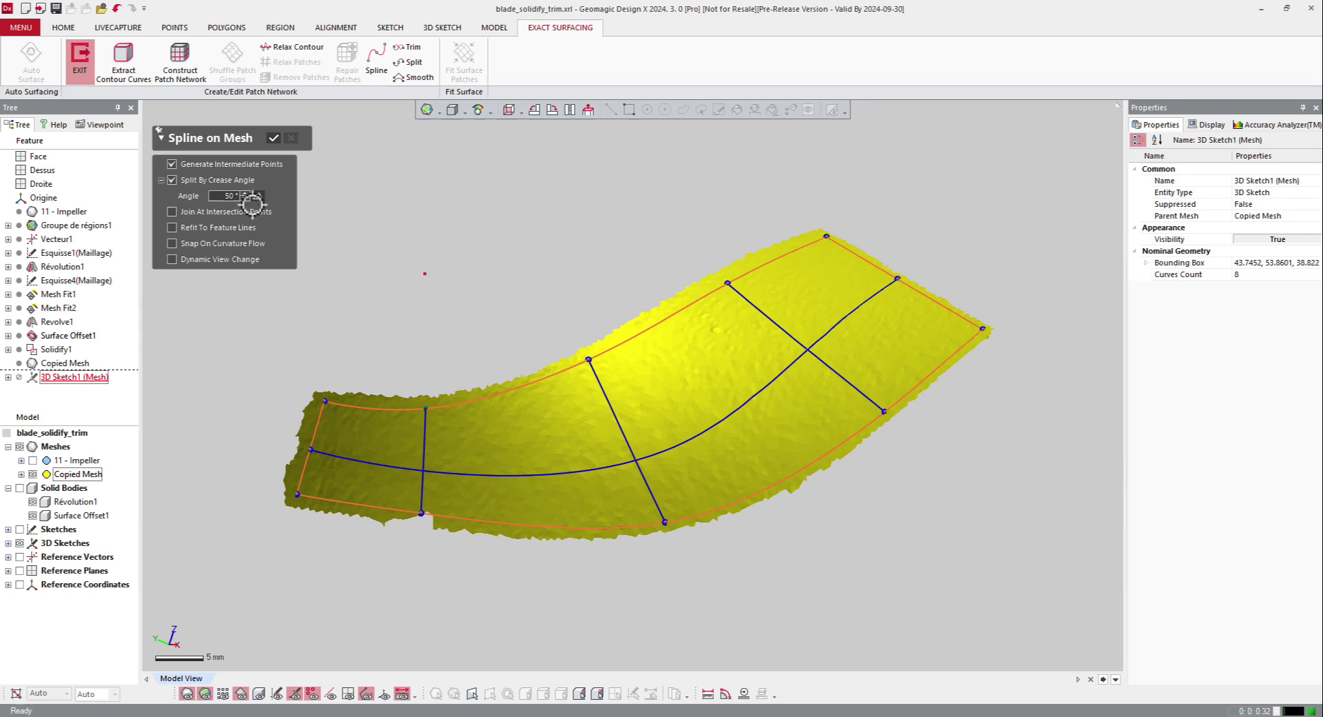
left_click(273, 140)
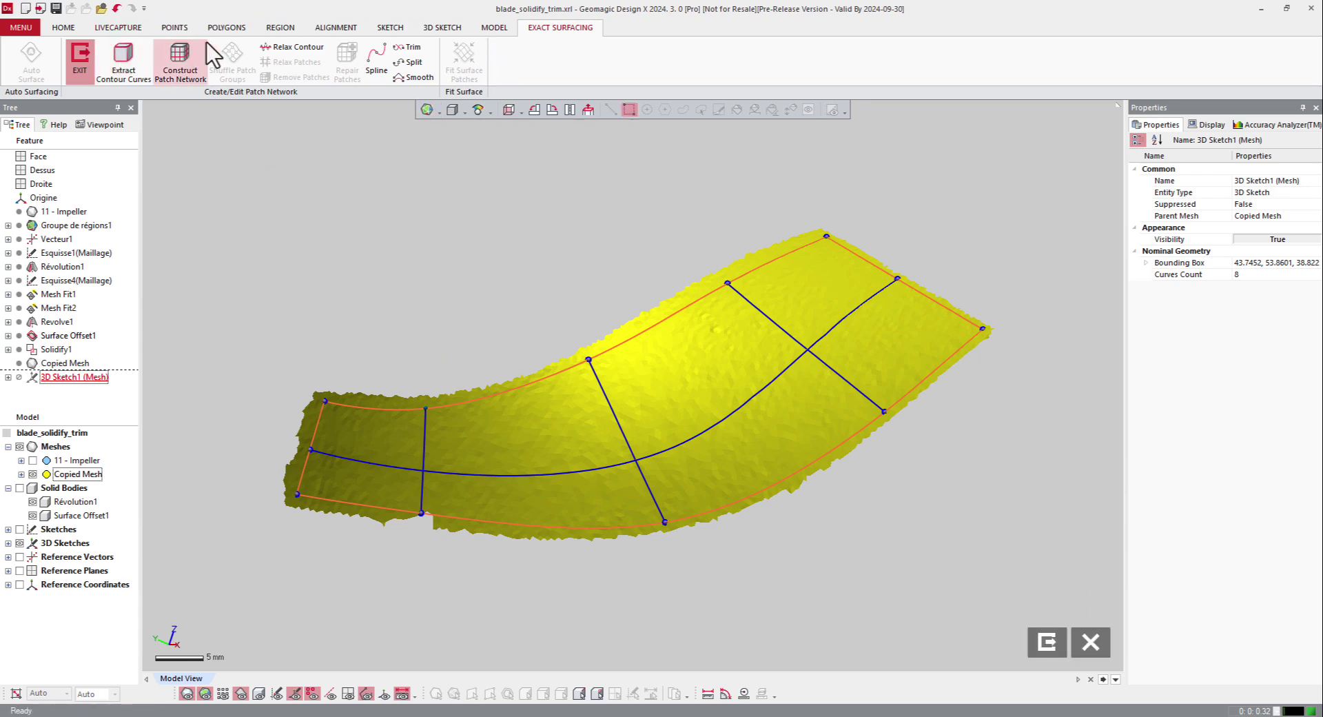
Join the spline crossings into intersection nodes and connect a curve end to the right boundary.
left_click(433, 29)
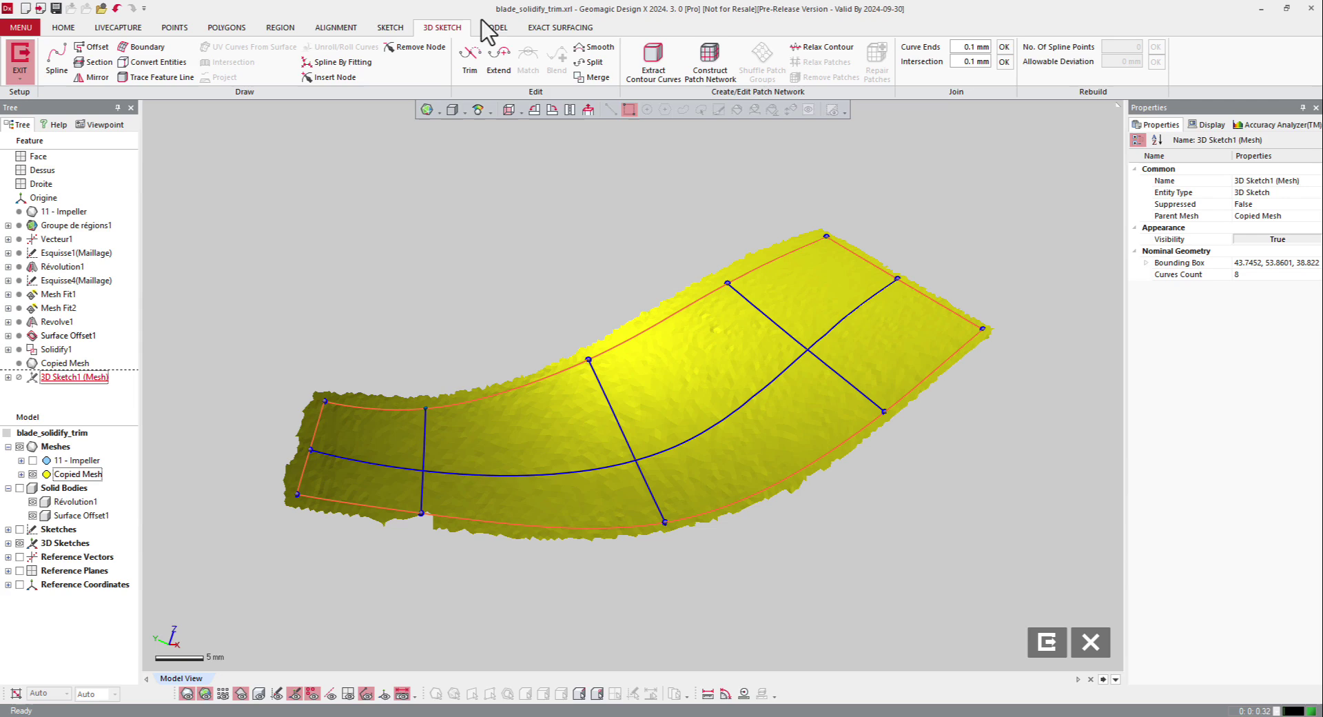
left_click(1002, 64)
scroll(665, 521, "up", 3)
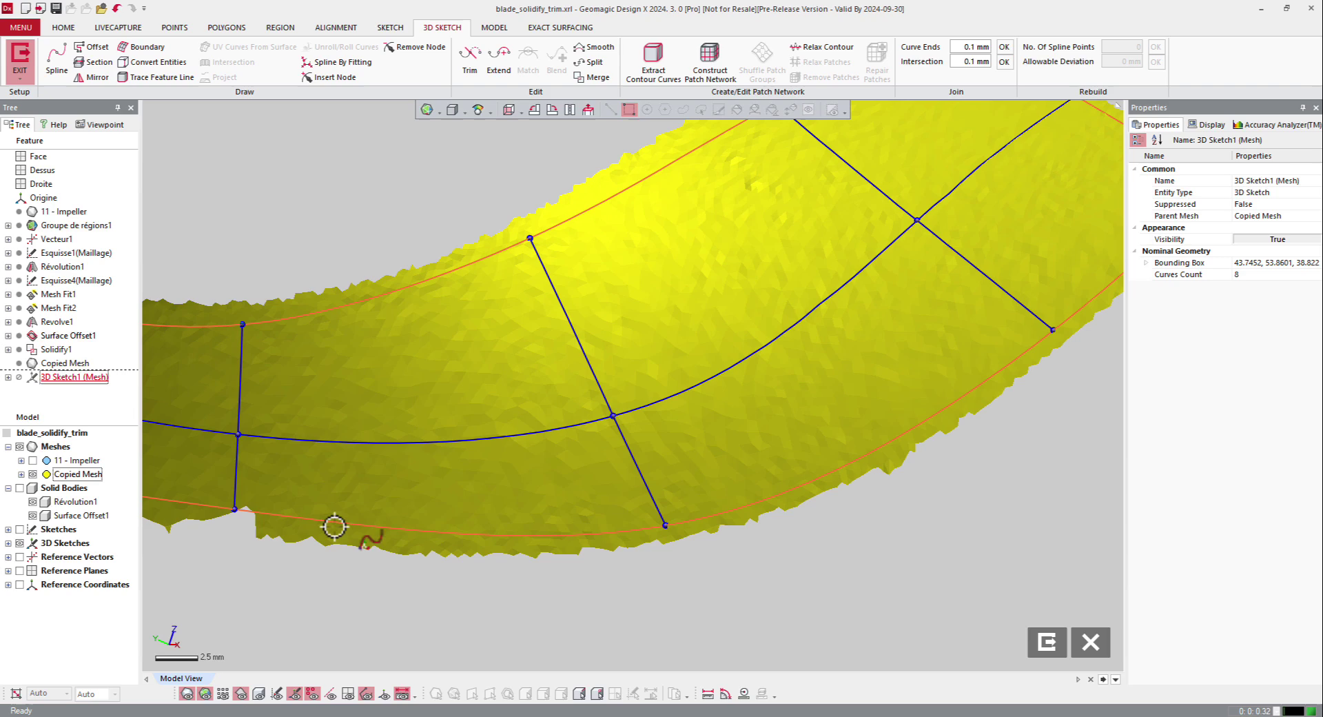
scroll(667, 481, "down", 3)
scroll(667, 480, "up", 3)
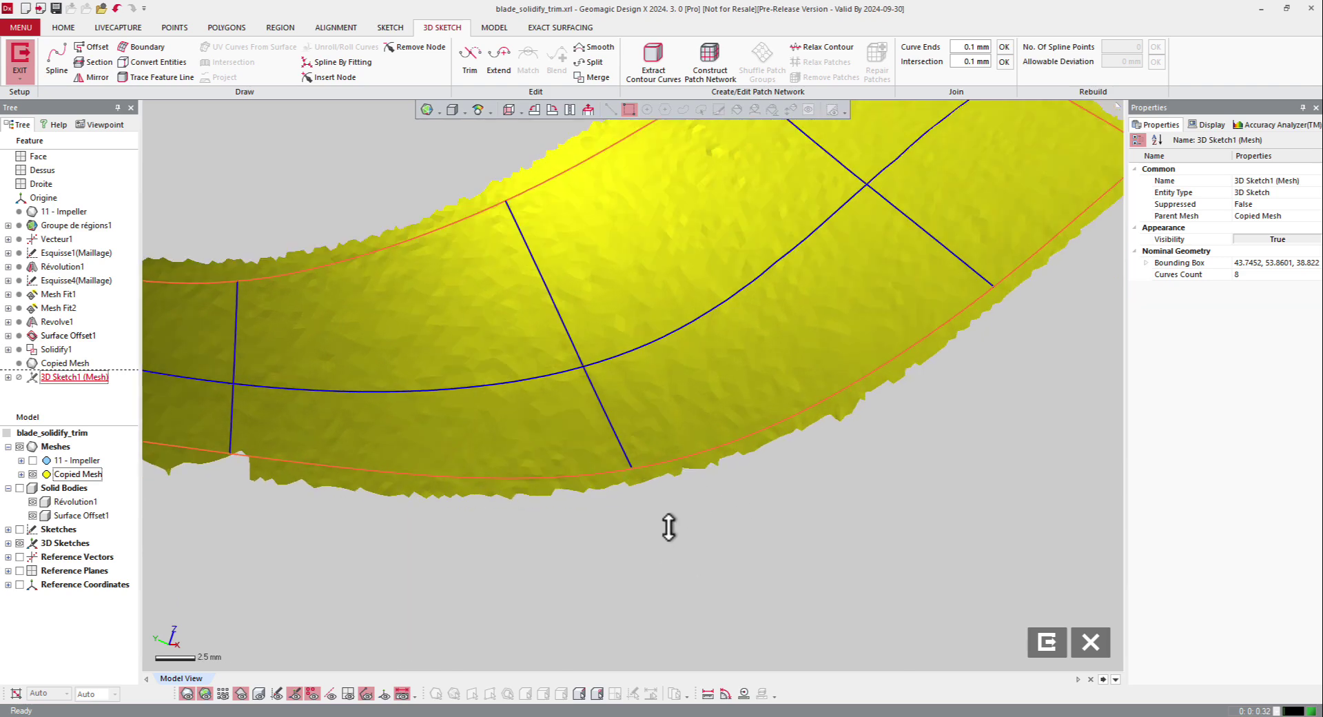
scroll(622, 459, "down", 3)
mouse_move(620, 434)
right_mouse_down()
mouse_move(889, 275)
mouse_move(753, 332)
mouse_move(784, 405)
right_mouse_up()
scroll(889, 275, "up", 3)
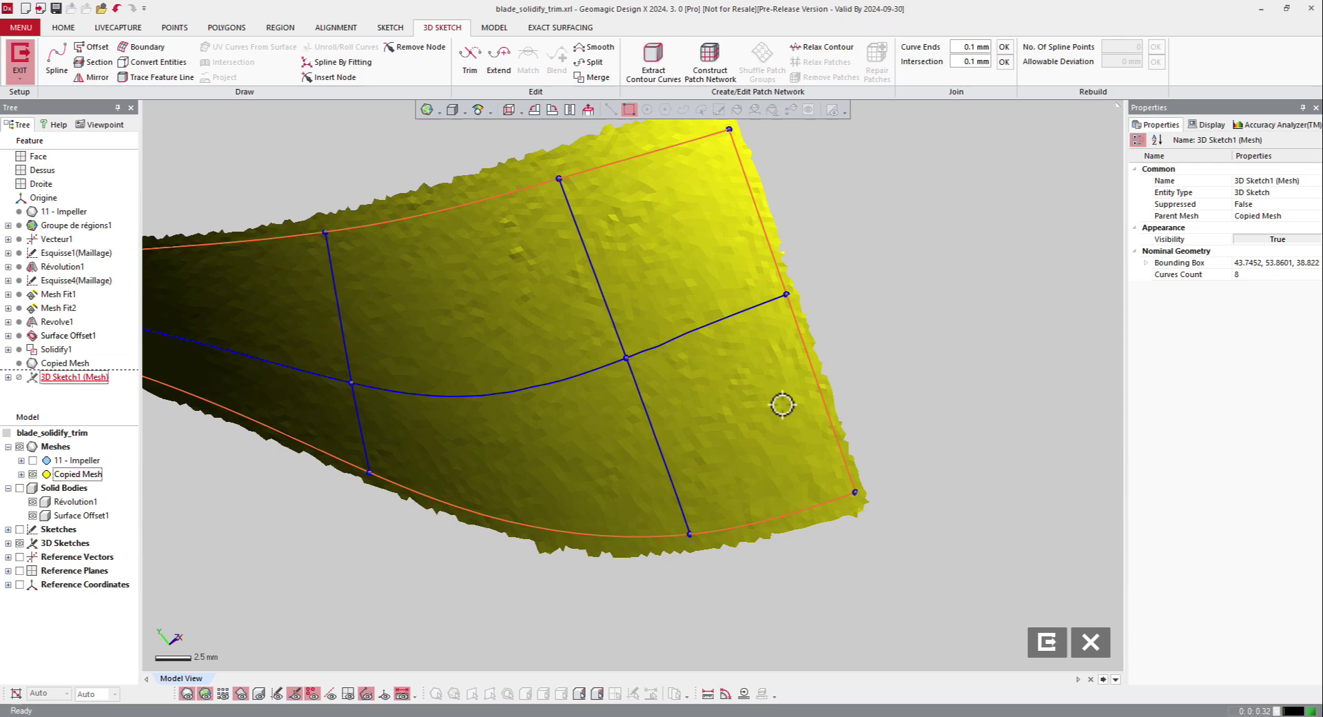
scroll(845, 284, "up", 3)
scroll(760, 358, "up", 2)
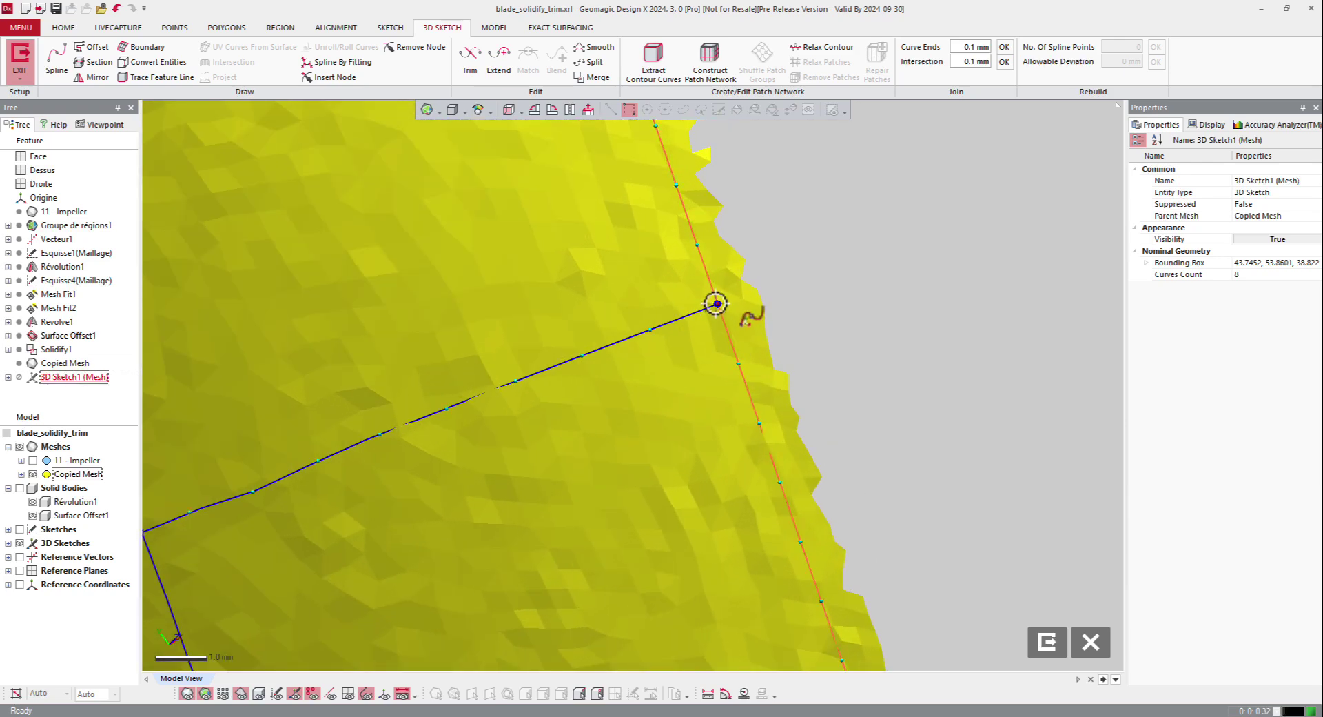
left_click(718, 305)
Cancel the Trim tool and exit the finished 3D sketch.
scroll(823, 293, "down", 3)
mouse_move(823, 292)
right_mouse_down()
mouse_move(824, 277)
mouse_move(803, 286)
mouse_move(681, 205)
mouse_move(583, 253)
right_mouse_up()
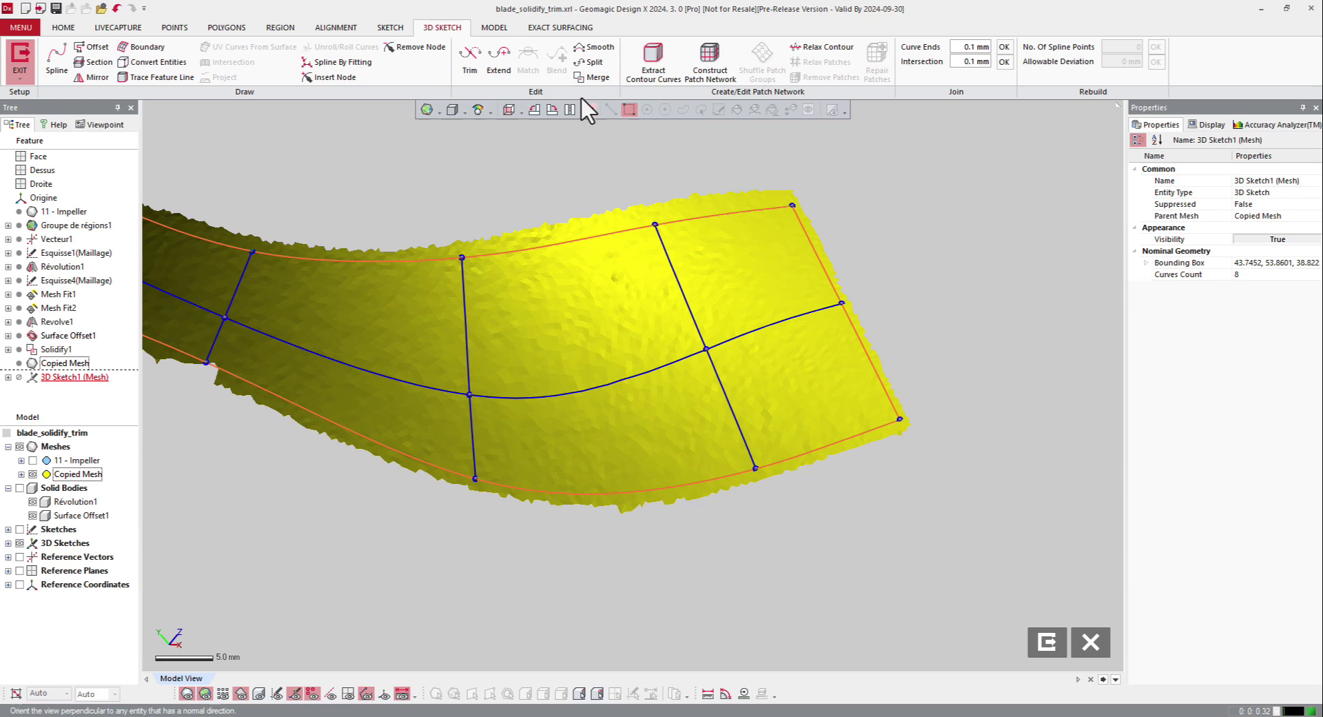
left_click(468, 62)
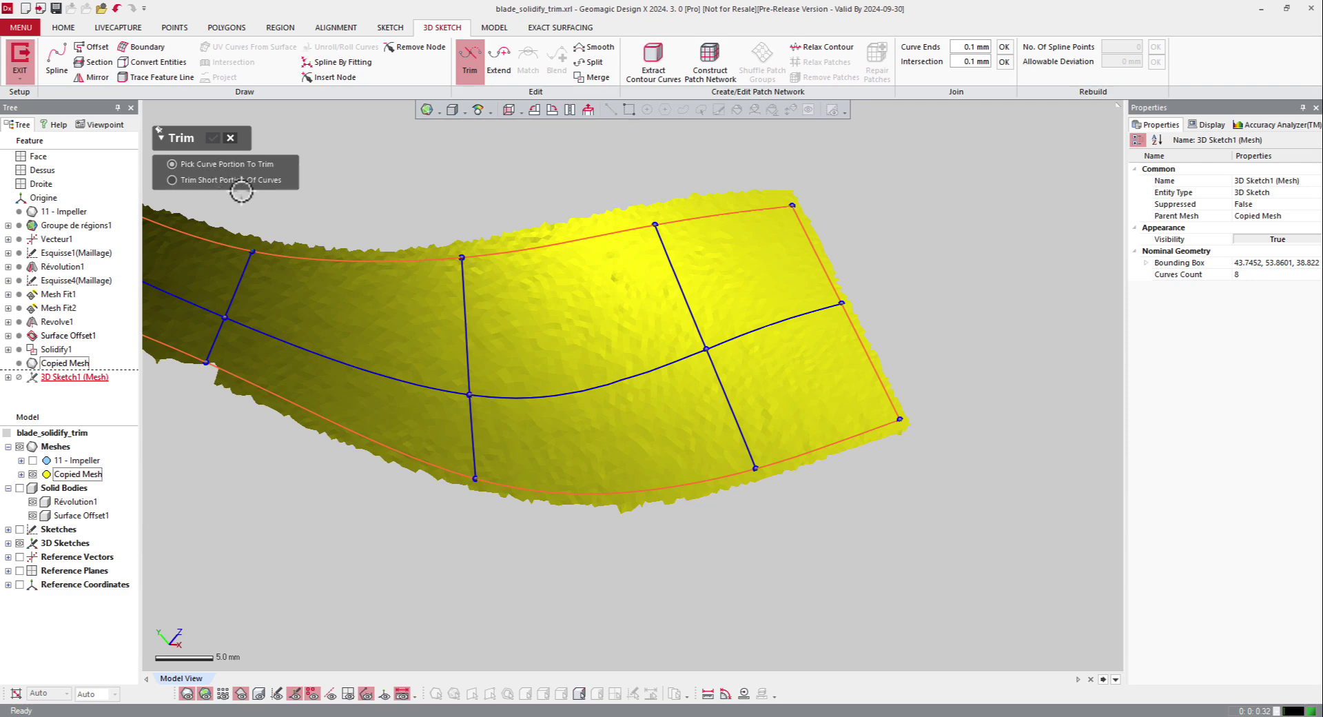
key("Escape")
scroll(757, 344, "down", 3)
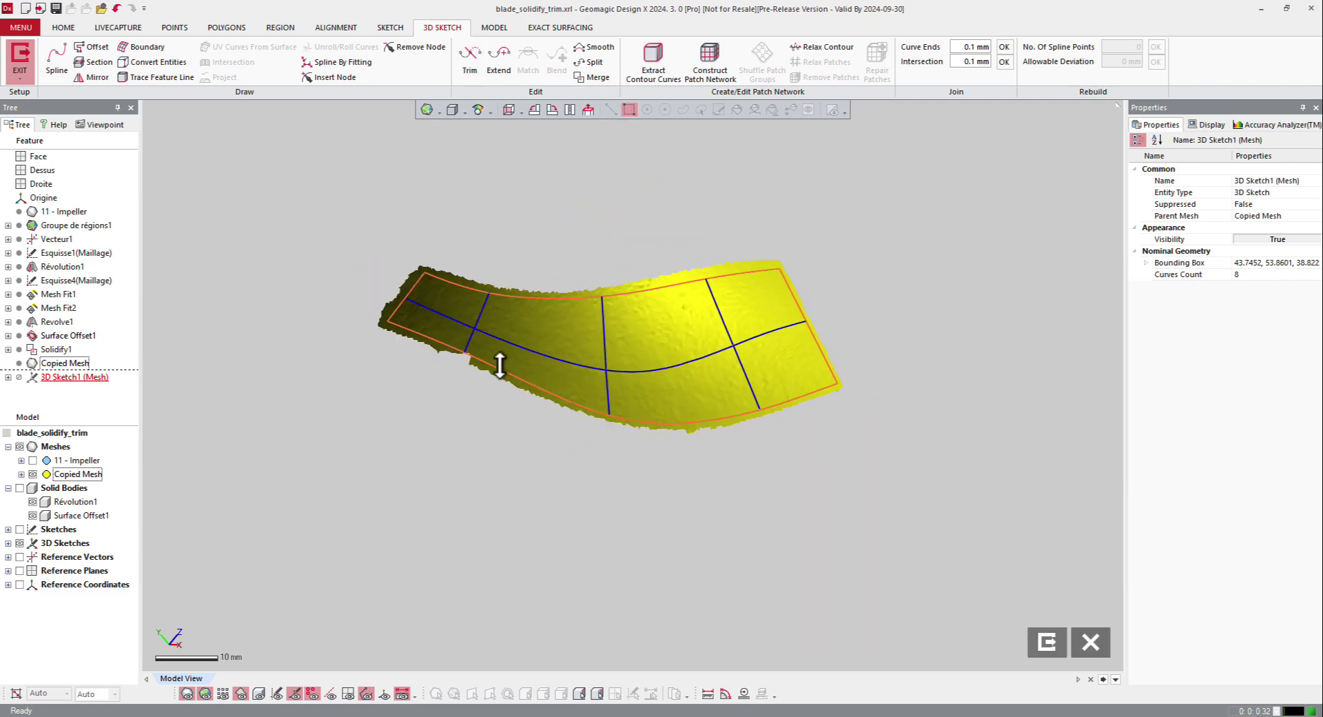
left_click(22, 52)
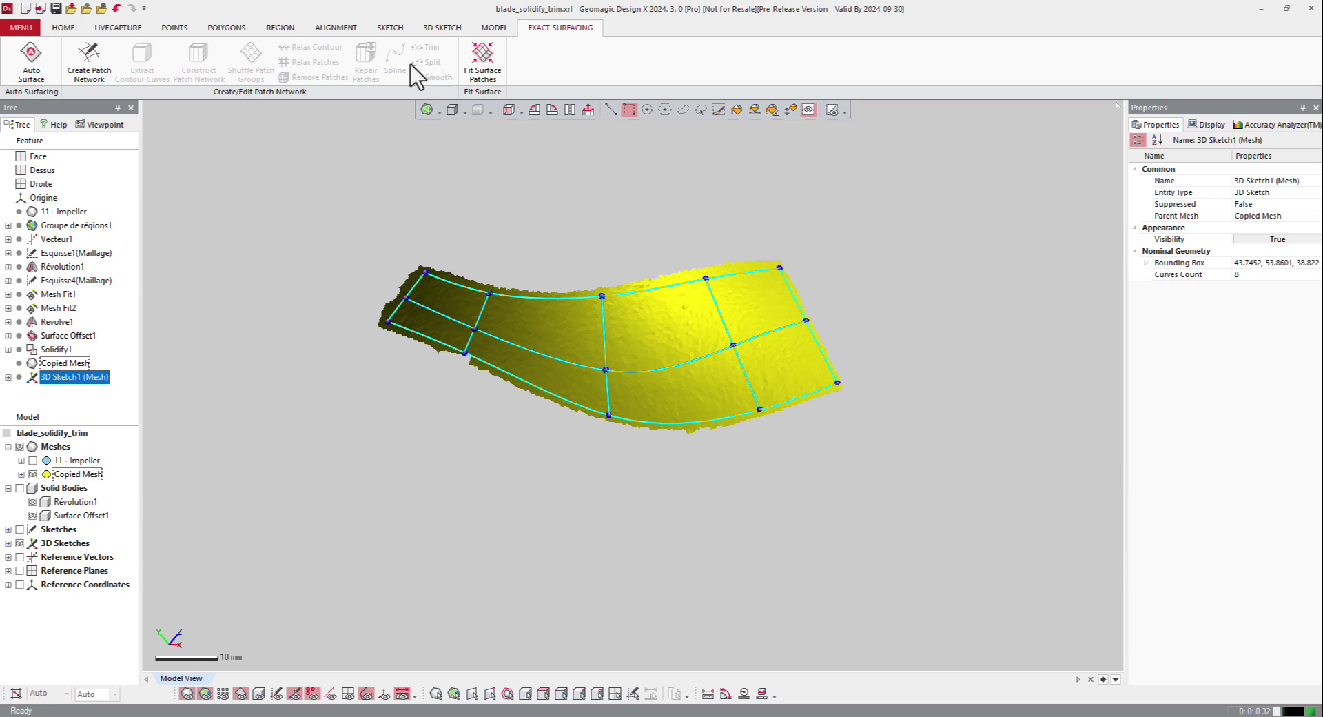
Fit surface patches across the eight-curve blade grid and hide the mesh.
left_click(482, 62)
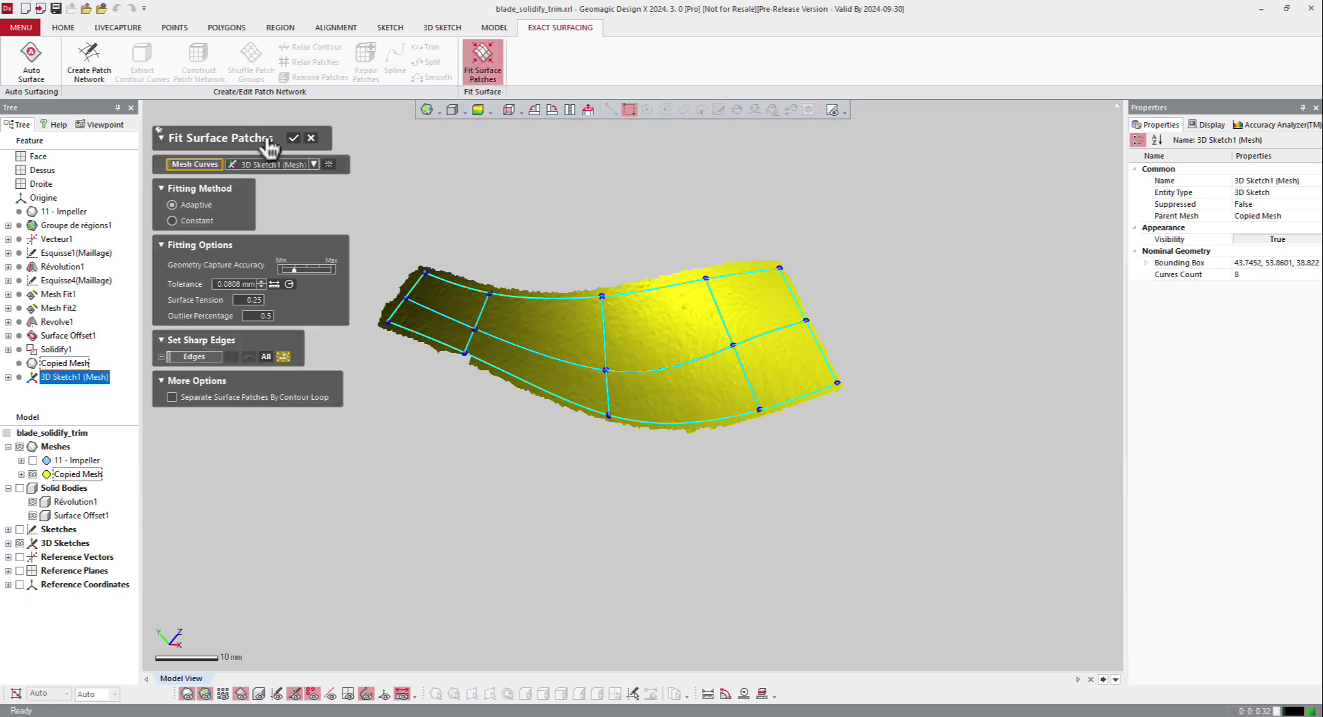
left_click(295, 138)
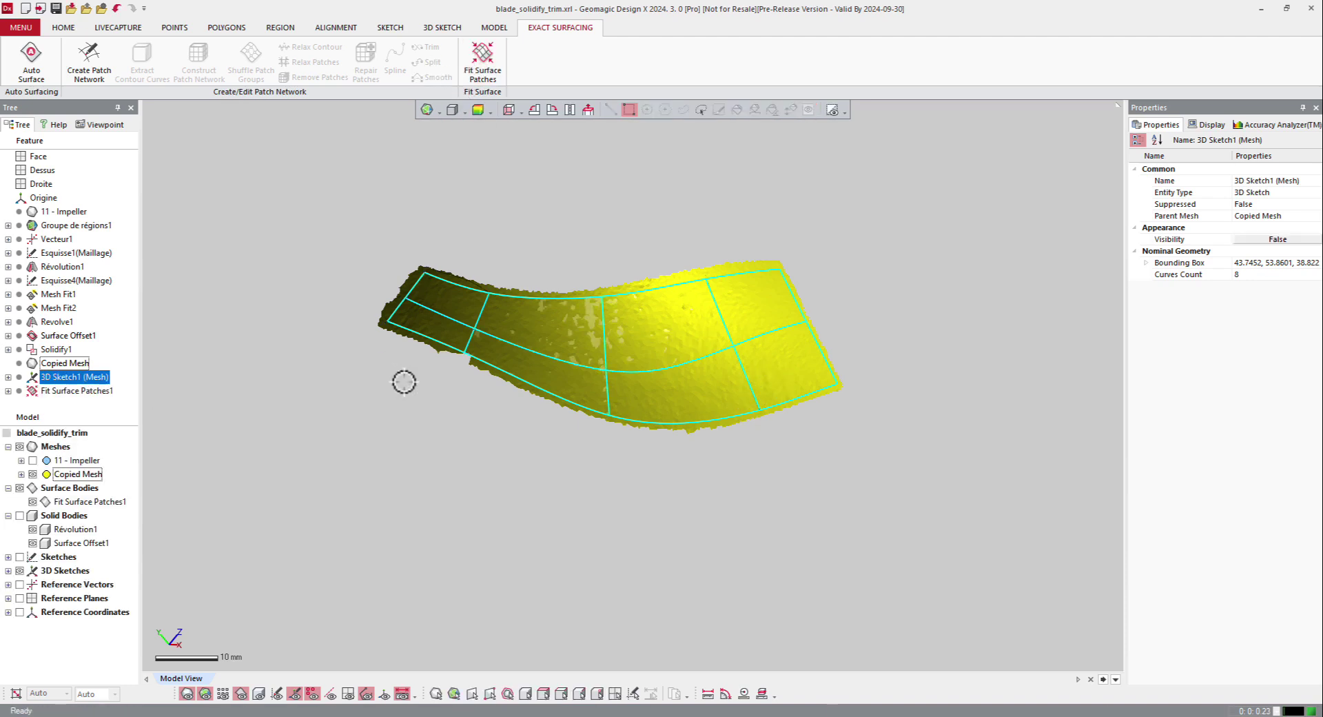
left_click(187, 693)
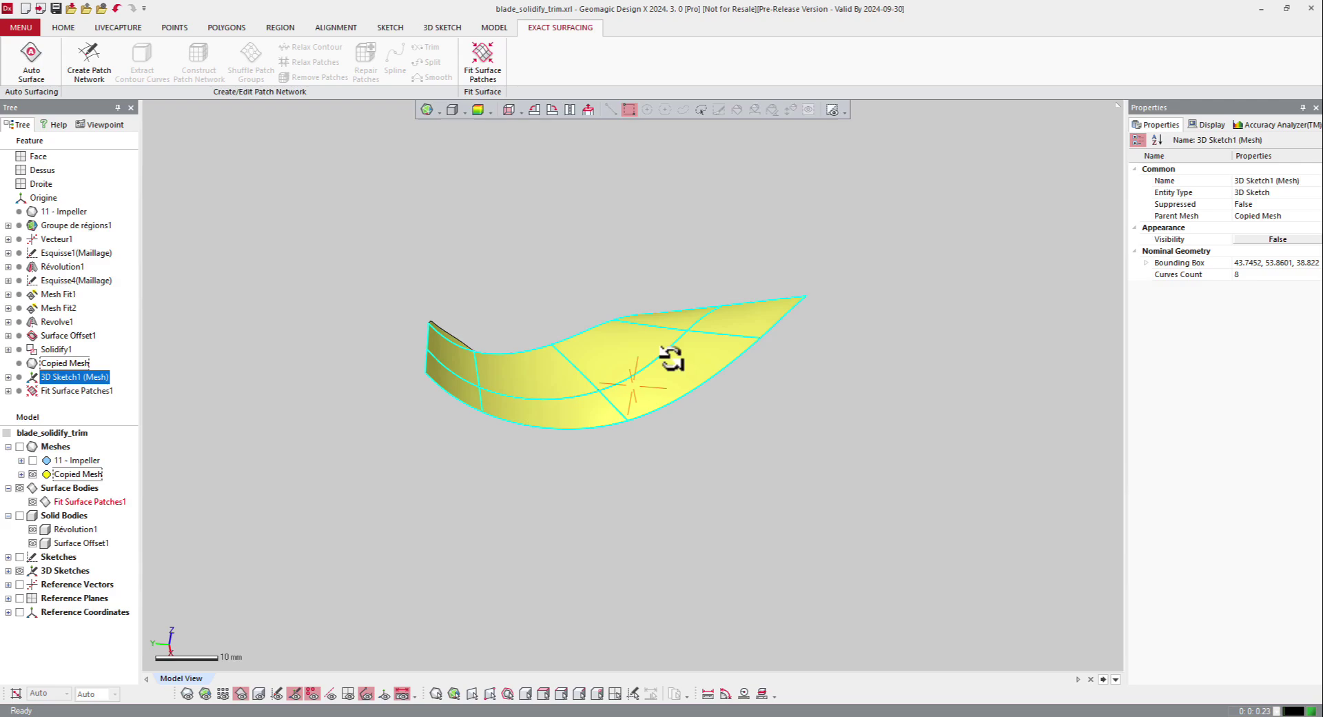